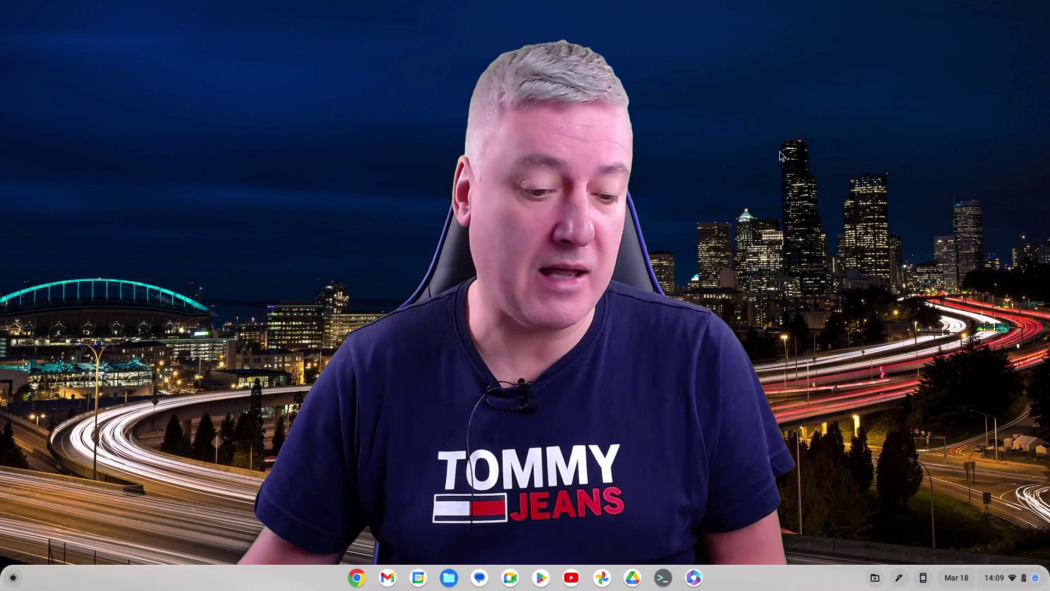
# - Open the app list and close it again, leaving the plain desktop and shelf visible
pyautogui.click(14, 578)
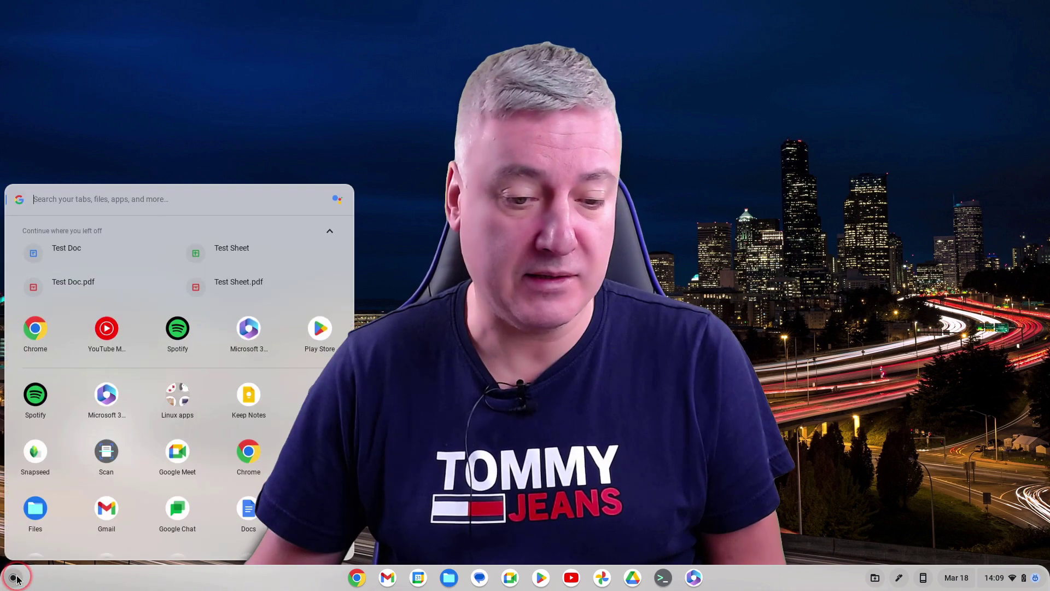
pyautogui.click(13, 578)
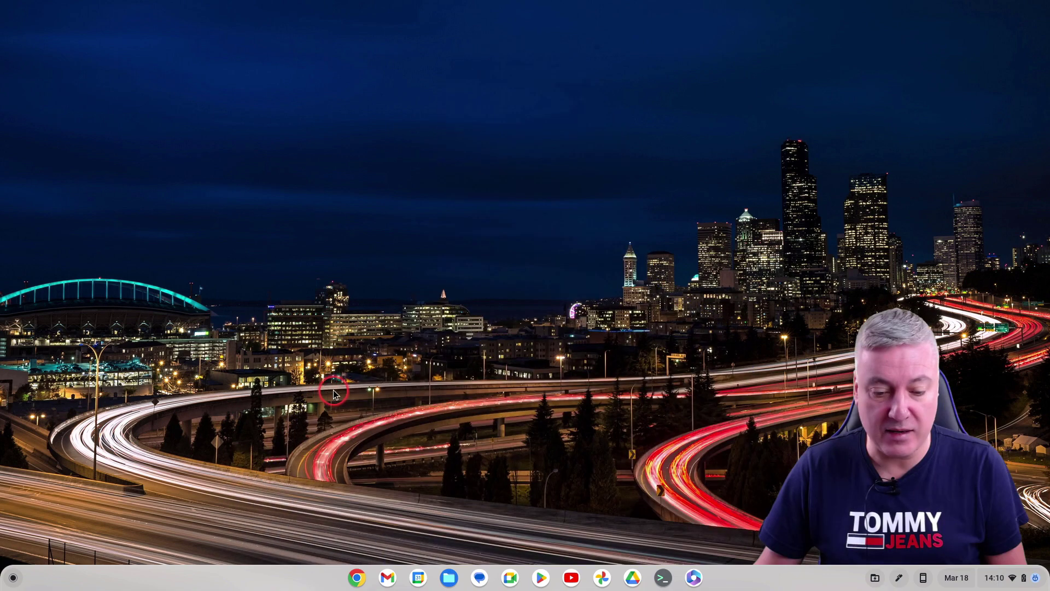
# - Launch the Spotify Android app and restore its window from full screen to a smaller size
pyautogui.click(13, 577)
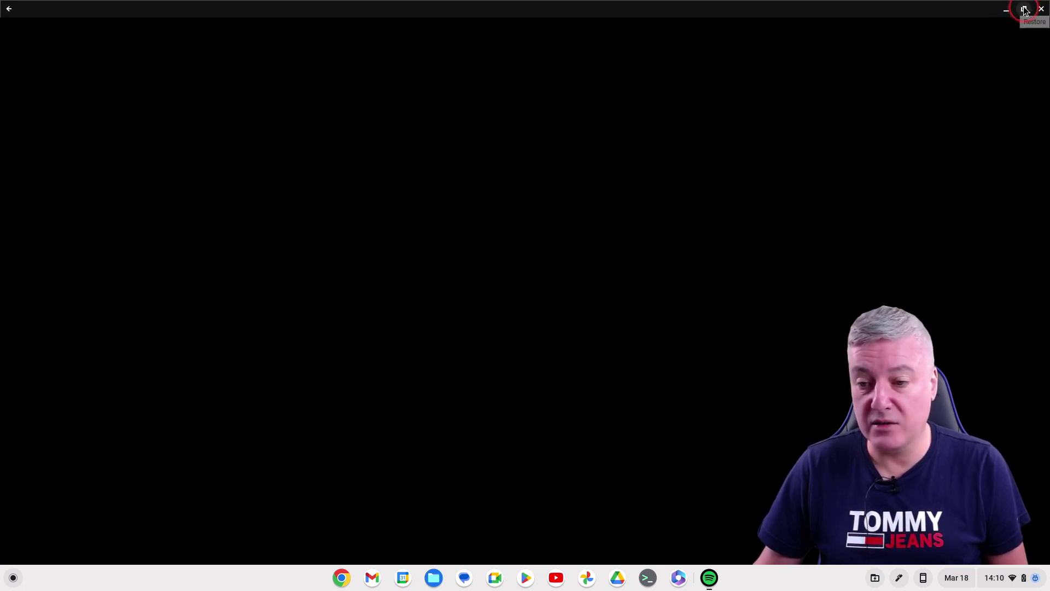
pyautogui.click(1026, 10)
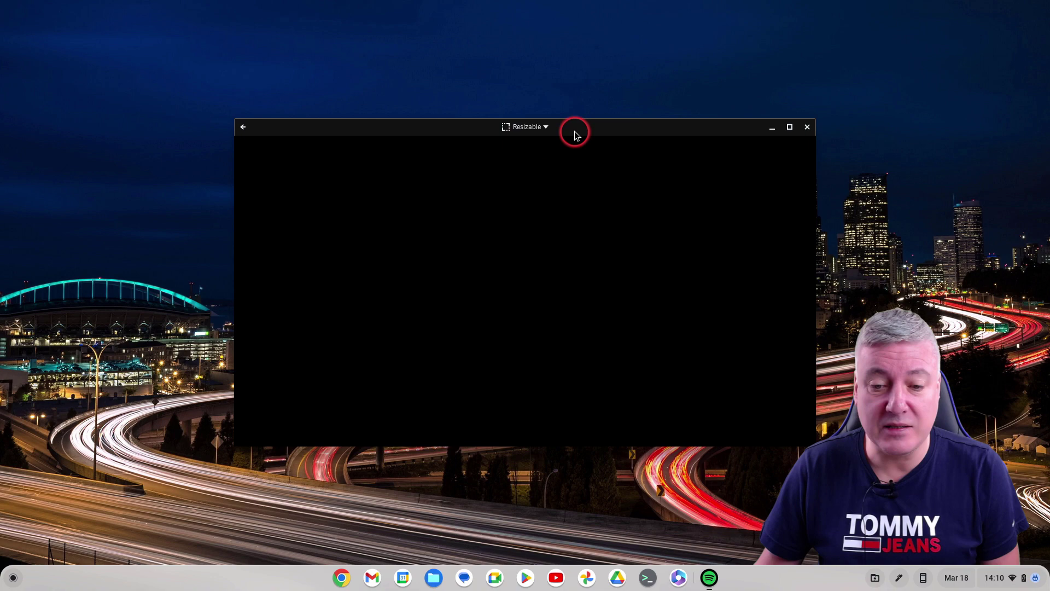
# - Switch the Spotify window through Phone, Tablet, then Resizable sizes
pyautogui.click(546, 132)
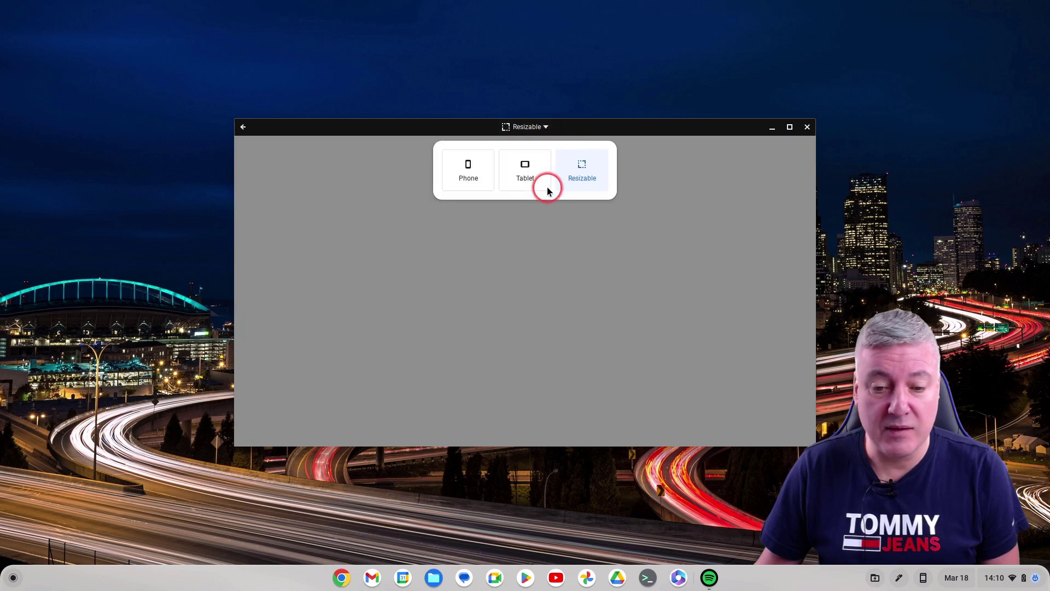
pyautogui.click(474, 164)
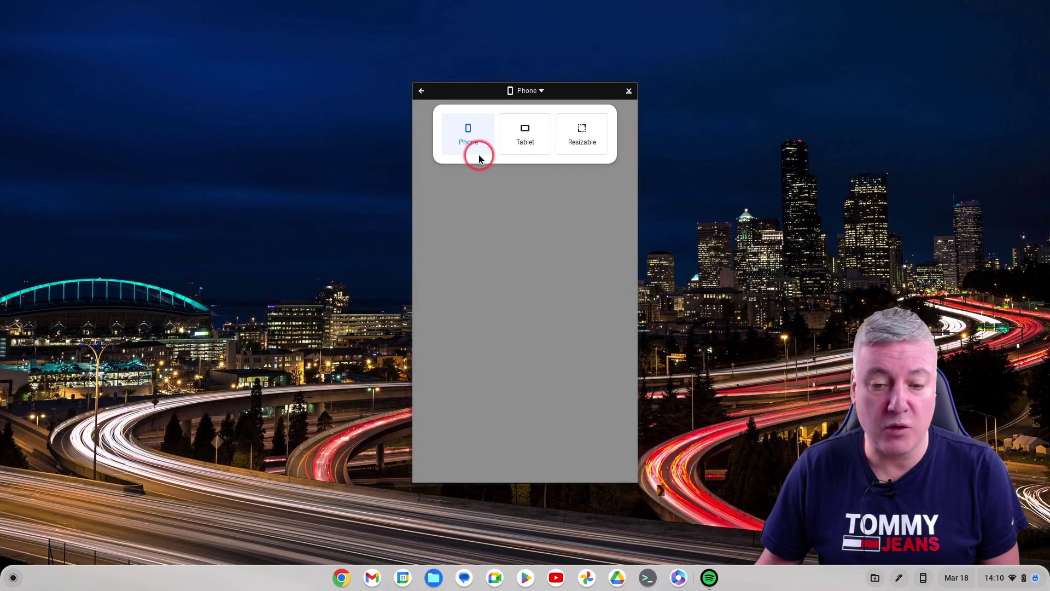
pyautogui.click(539, 89)
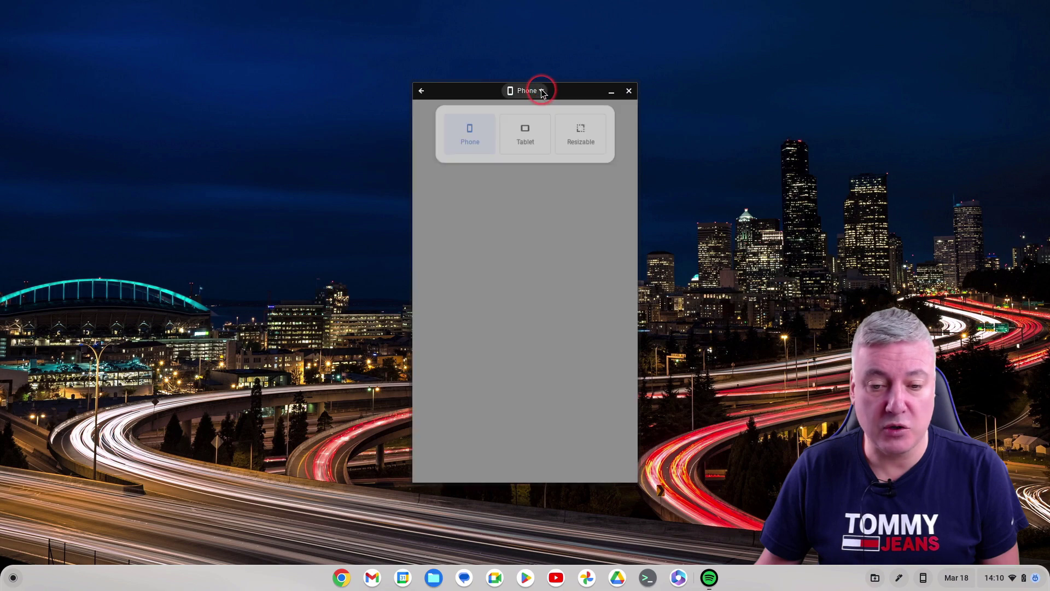
pyautogui.click(525, 137)
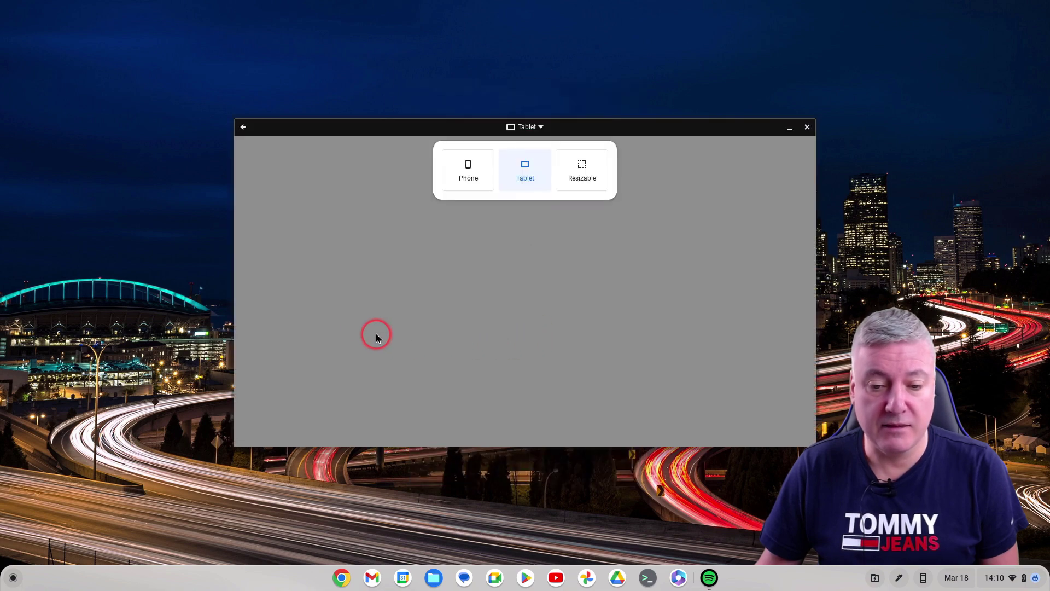
pyautogui.click(540, 131)
pyautogui.click(579, 169)
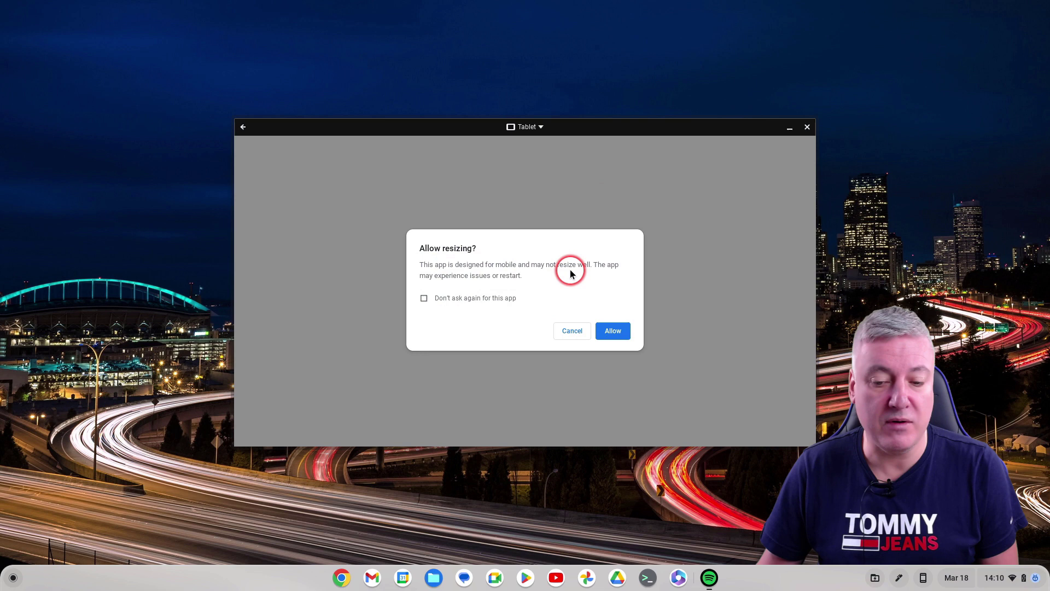
# - Allow resizing, maximize the Spotify window, then close the app
pyautogui.click(612, 331)
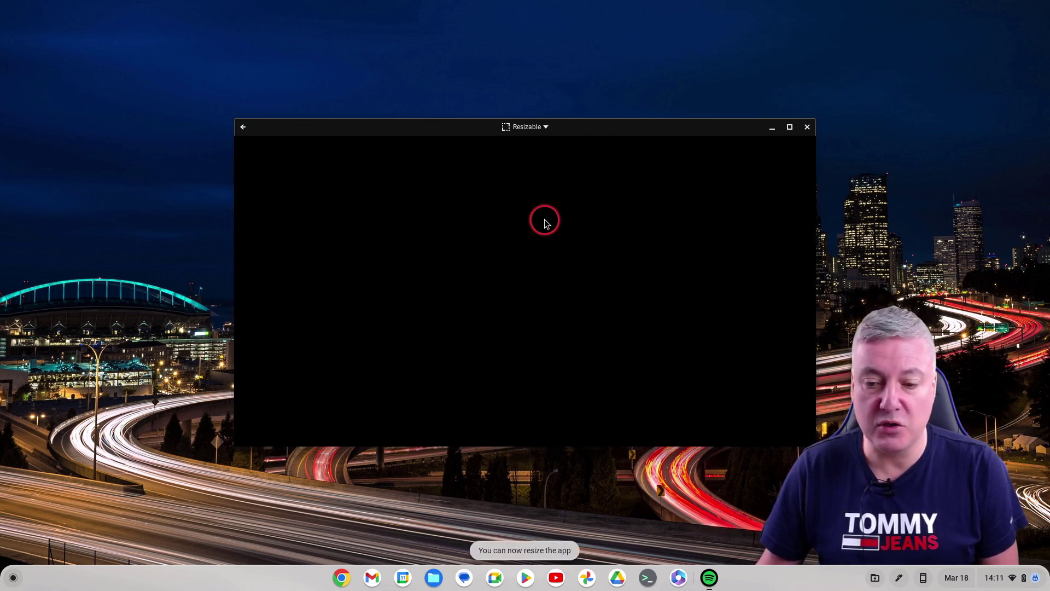
pyautogui.click(791, 128)
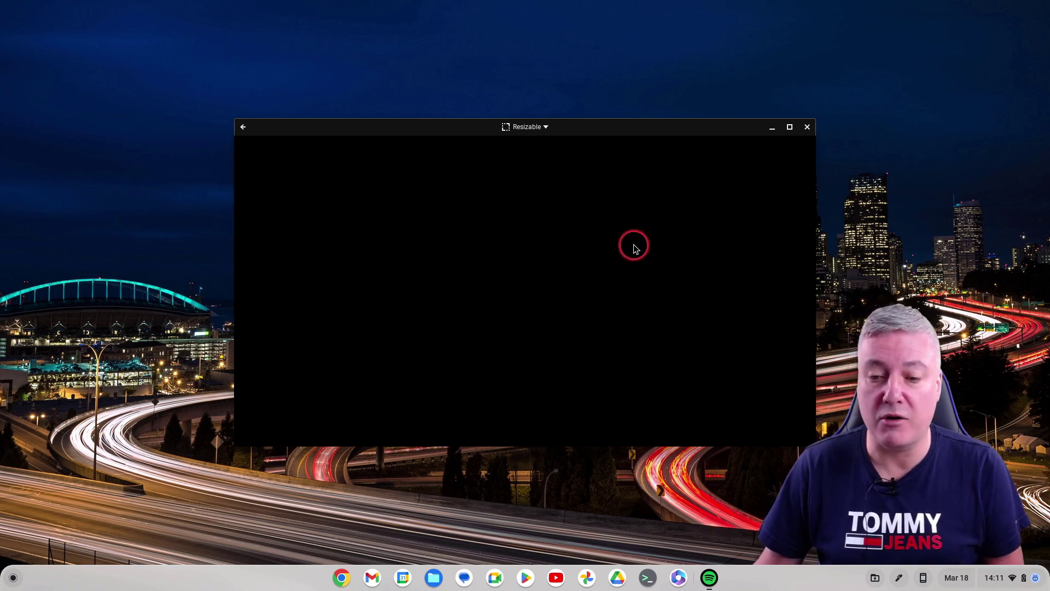
pyautogui.click(808, 127)
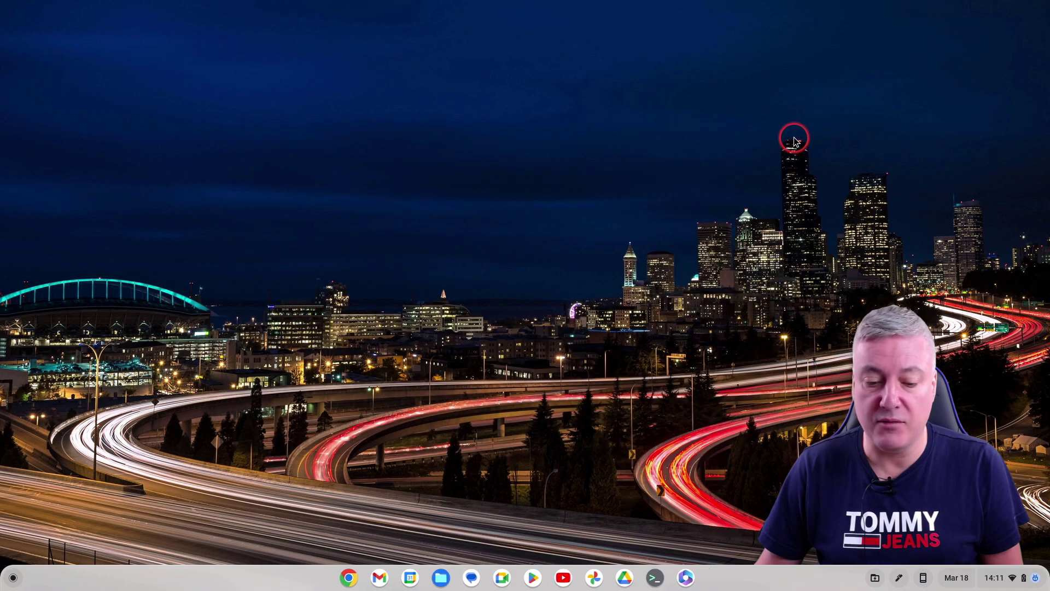
# - In Chrome, go to google.co.uk, then load the Spotify Web Player at open.spotify.com
pyautogui.click(357, 579)
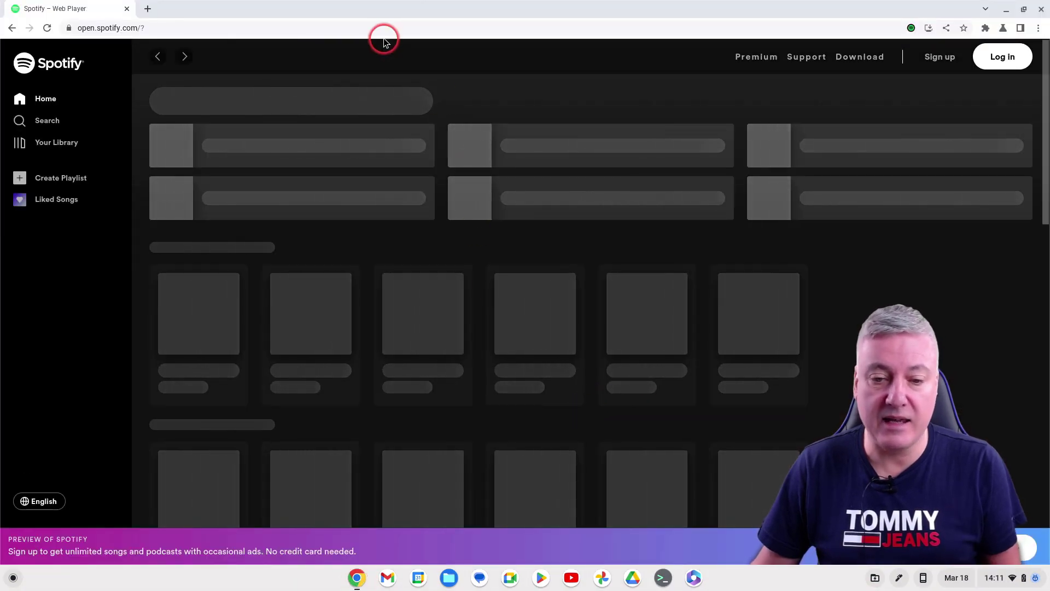
pyautogui.click(383, 28)
pyautogui.write('go')
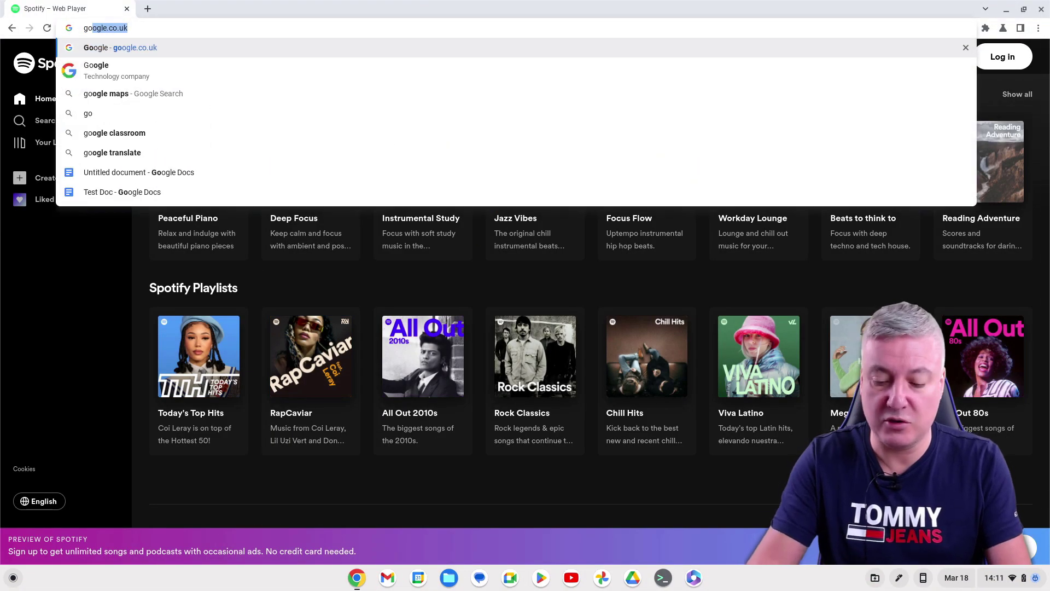
pyautogui.press('Return')
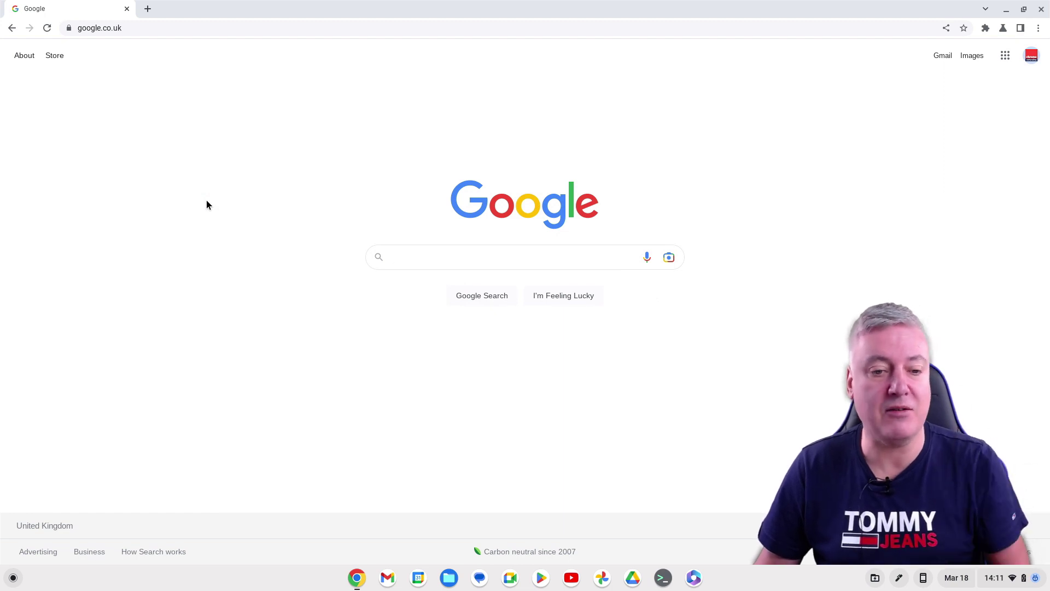
pyautogui.click(180, 31)
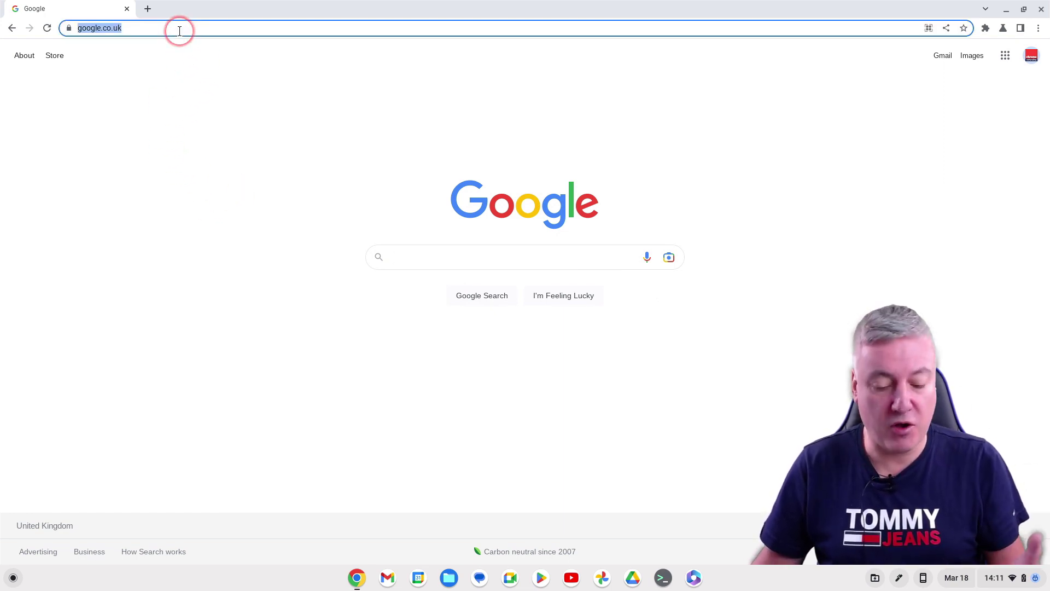
pyautogui.write('spot')
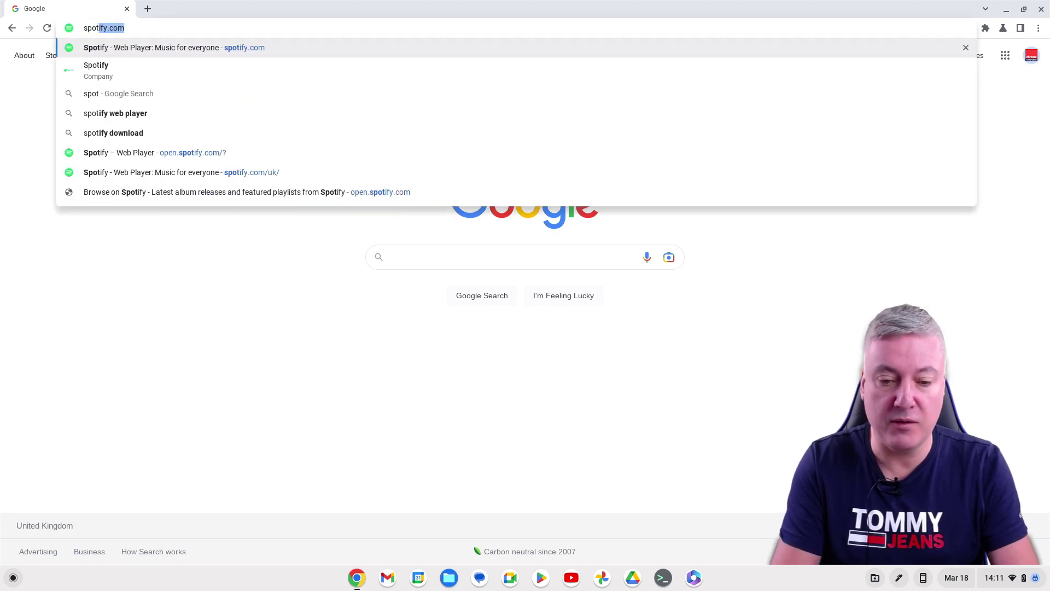
pyautogui.press('Return')
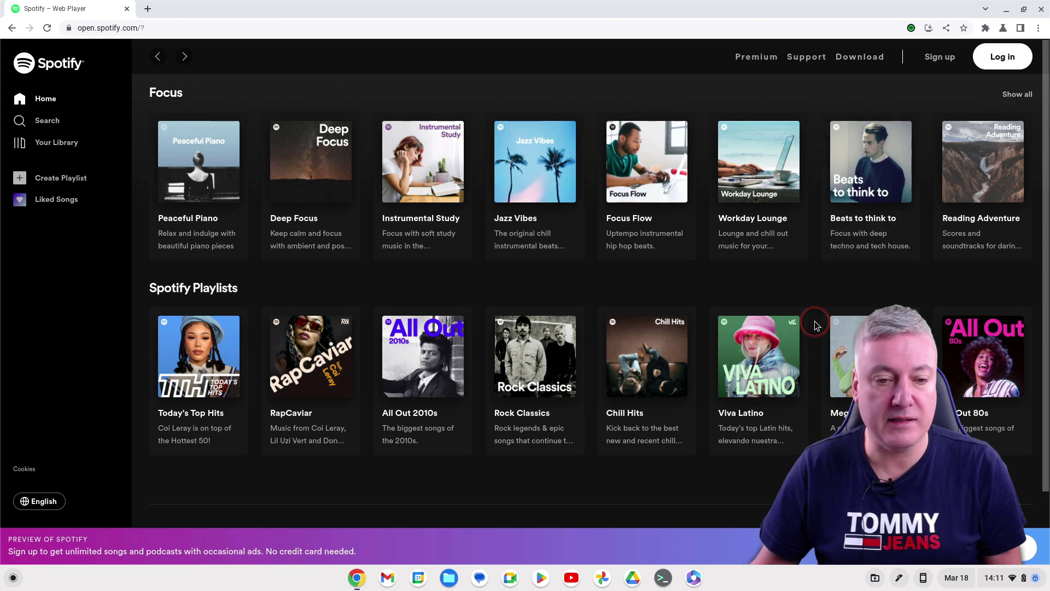
pyautogui.click(995, 93)
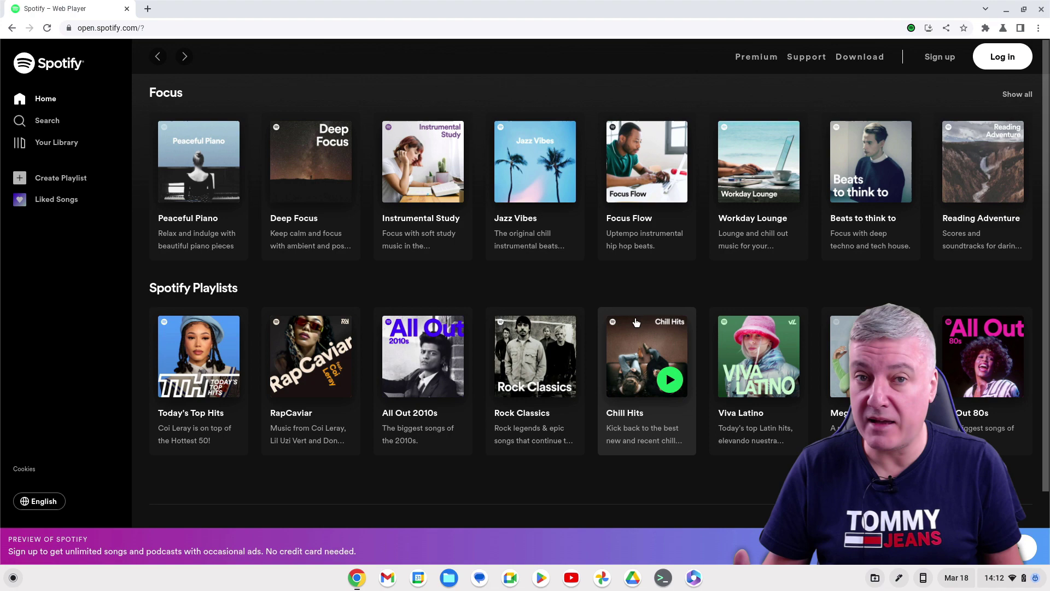
pyautogui.click(1043, 9)
pyautogui.click(357, 577)
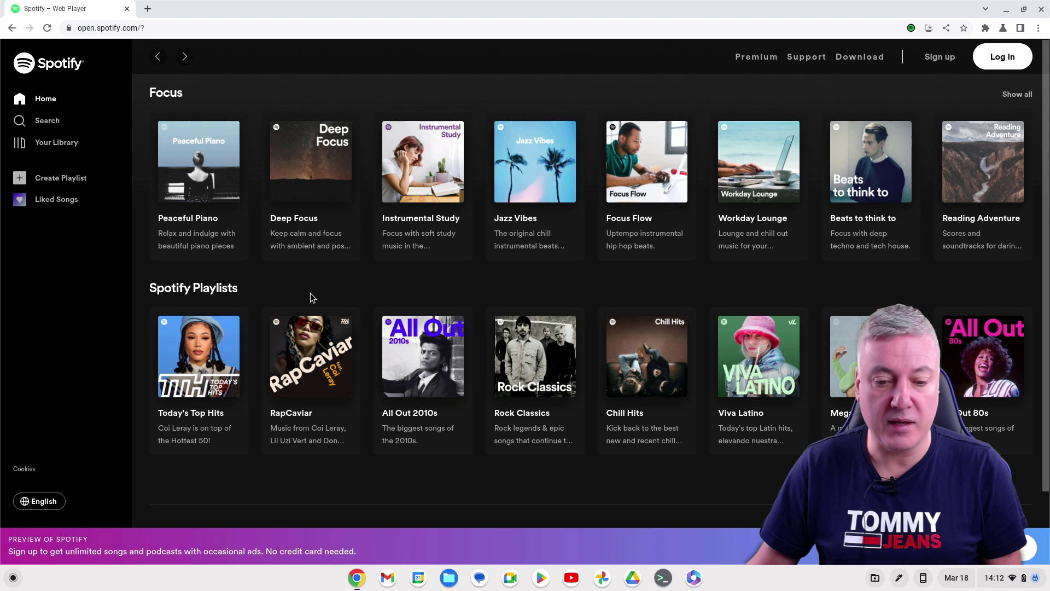
pyautogui.click(548, 318)
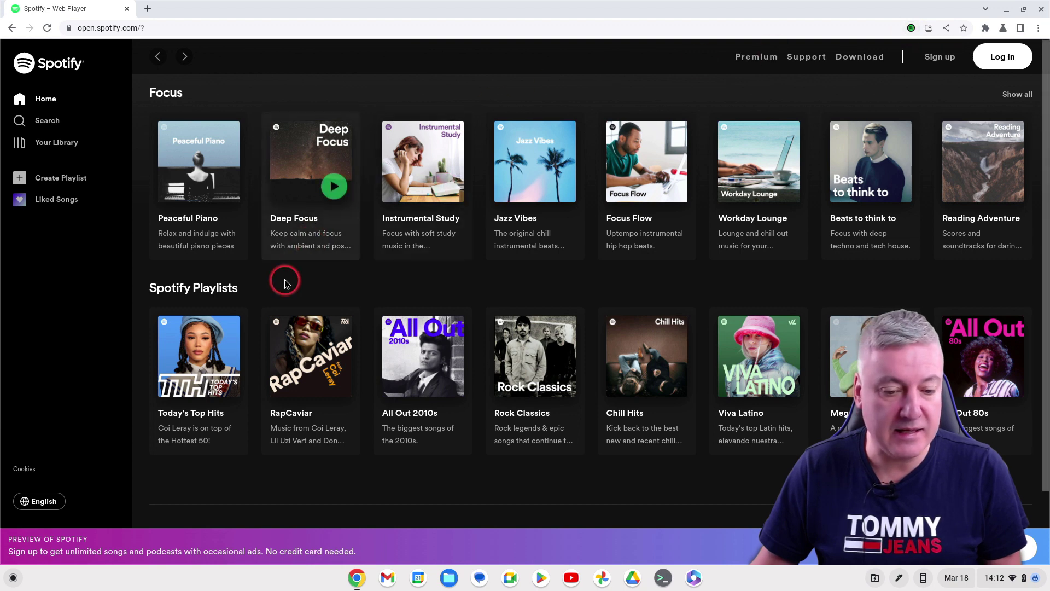
pyautogui.click(13, 579)
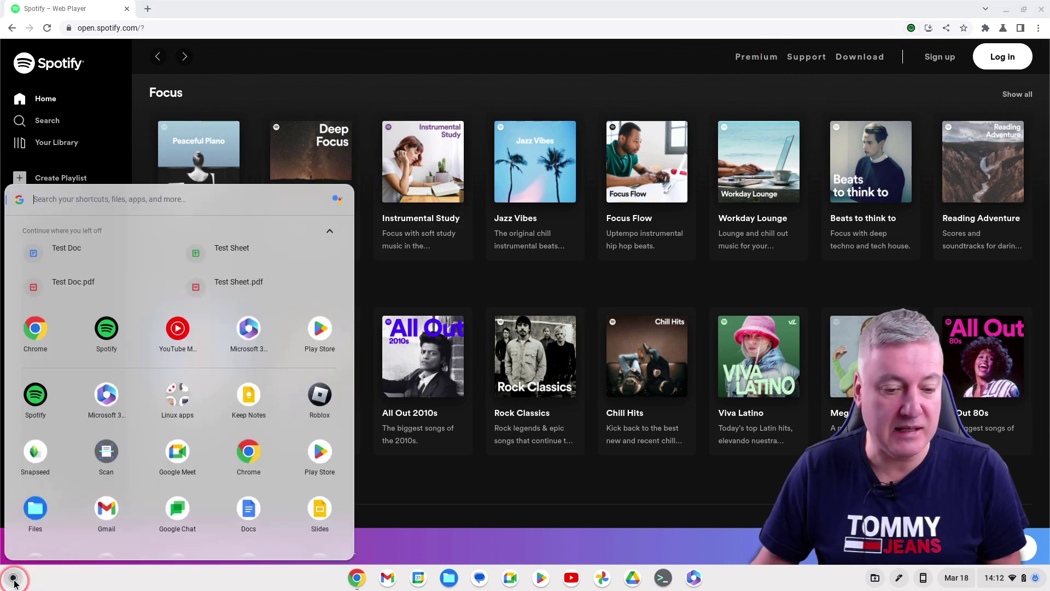
pyautogui.click(52, 416)
pyautogui.click(32, 404)
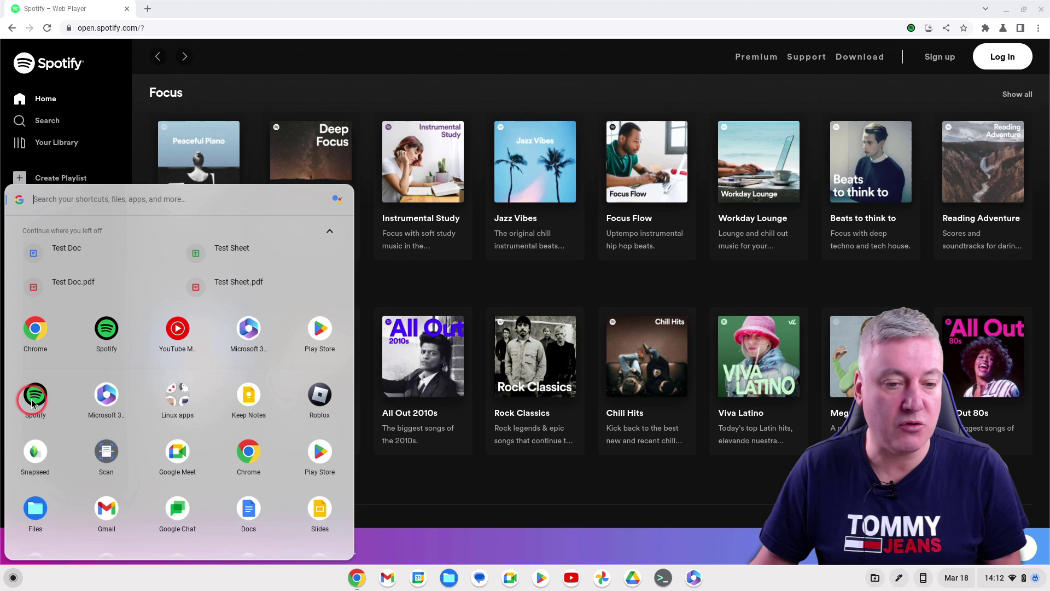
pyautogui.click(283, 86)
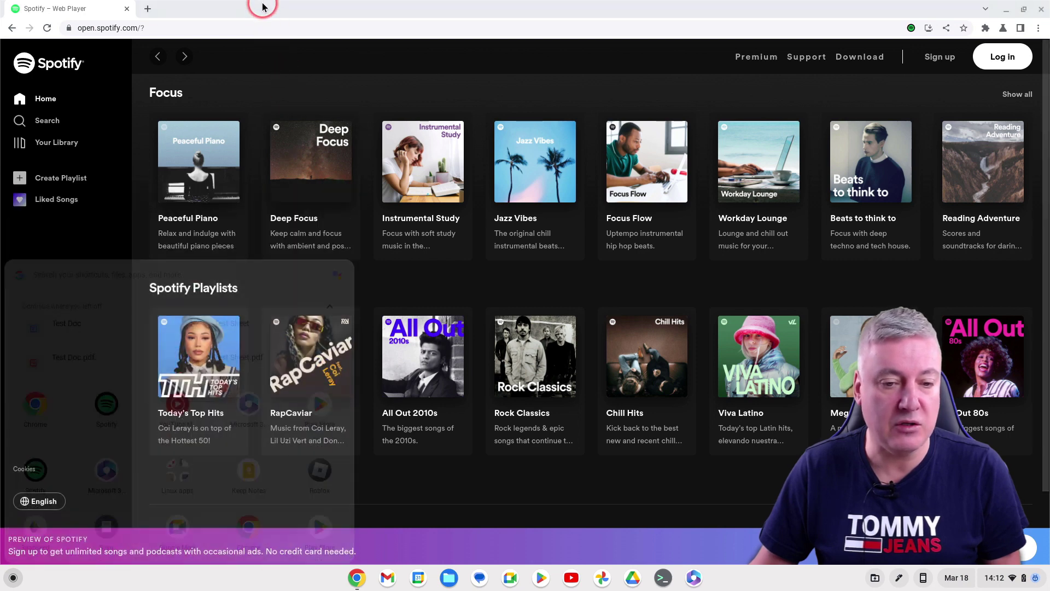
pyautogui.click(204, 181)
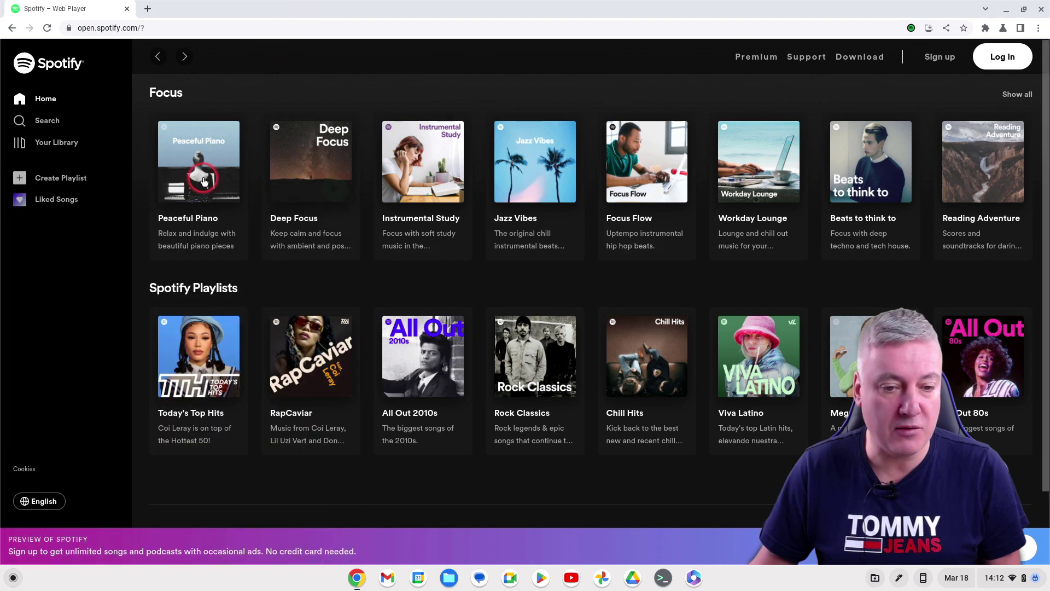
# - Install the Spotify Web Player as an app, briefly run the Android Spotify app, then close both
pyautogui.click(929, 31)
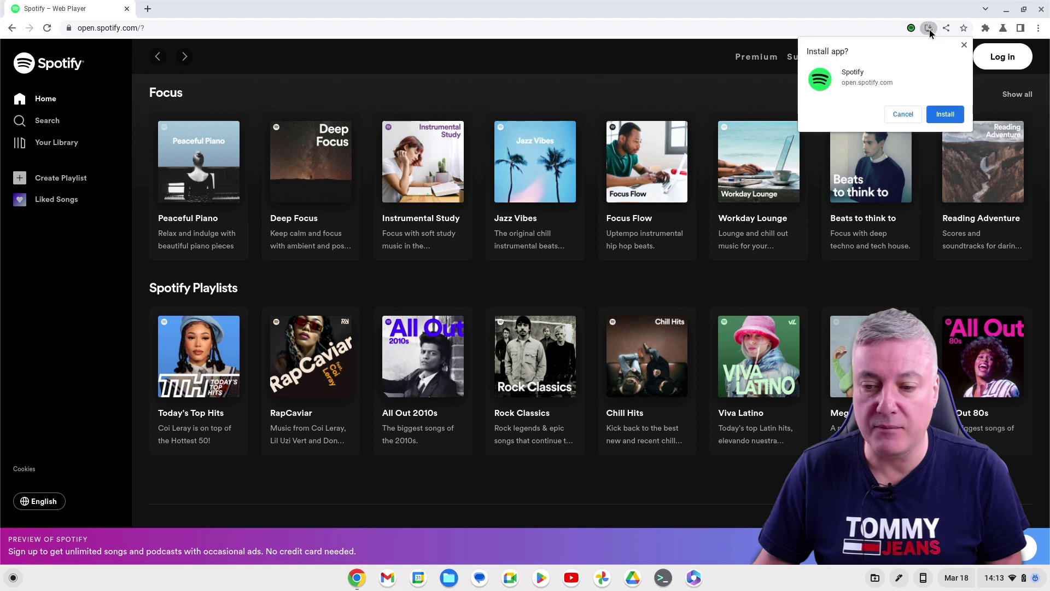
pyautogui.click(935, 114)
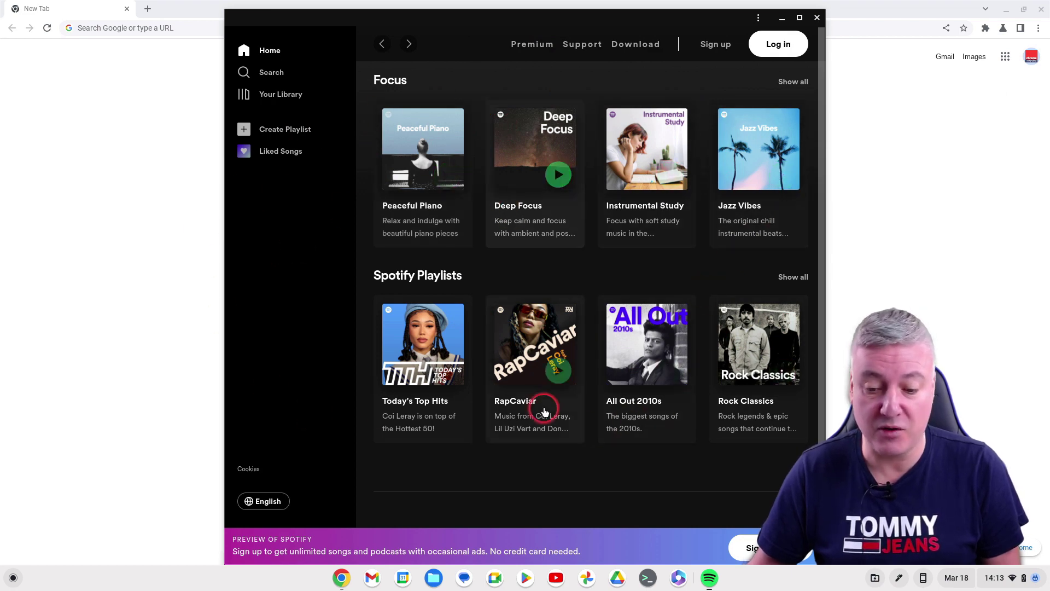
pyautogui.click(14, 577)
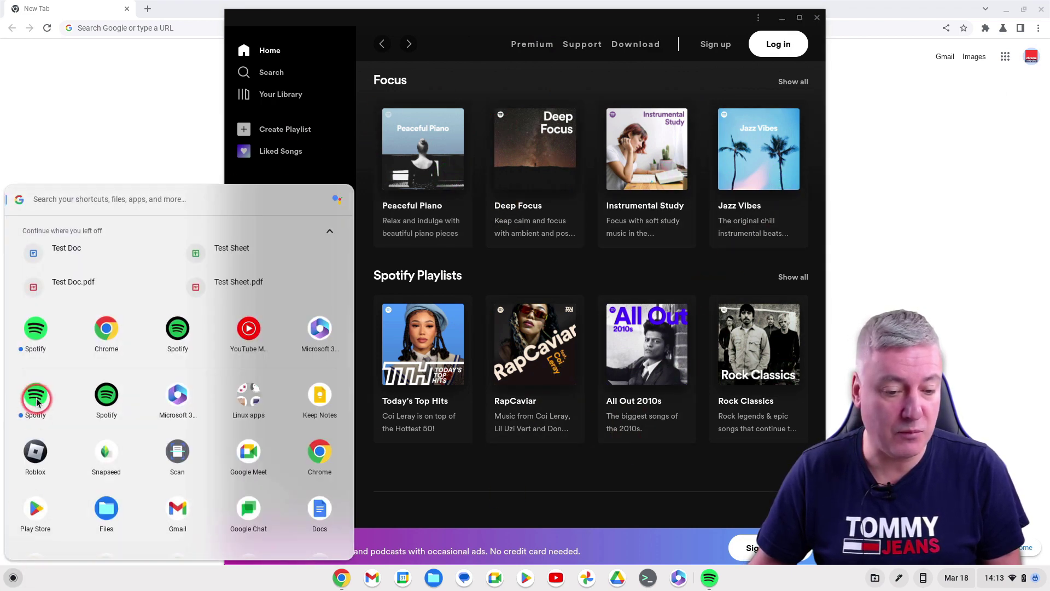
pyautogui.click(122, 406)
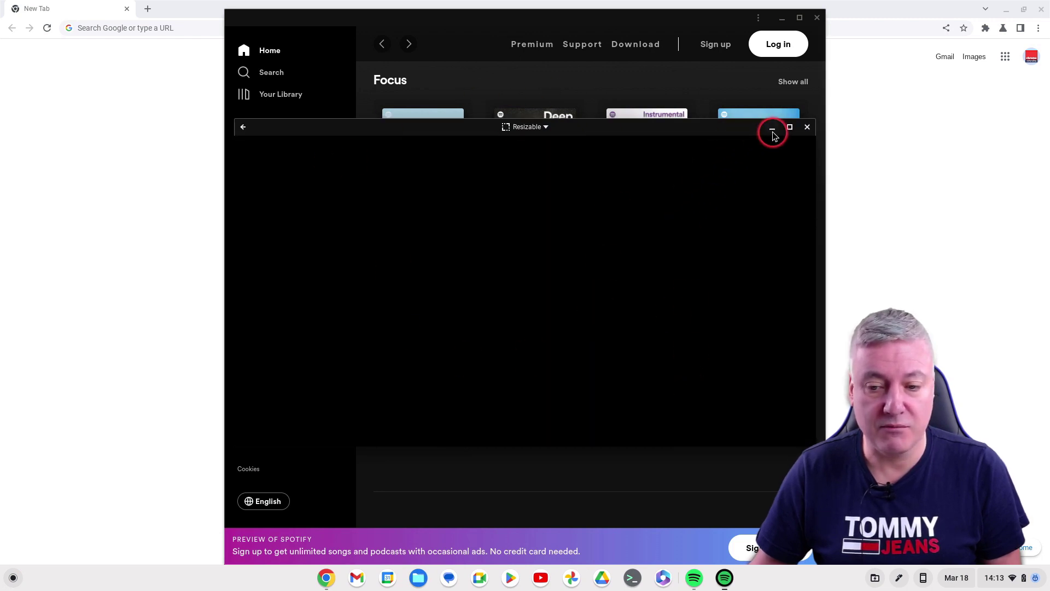
pyautogui.click(808, 127)
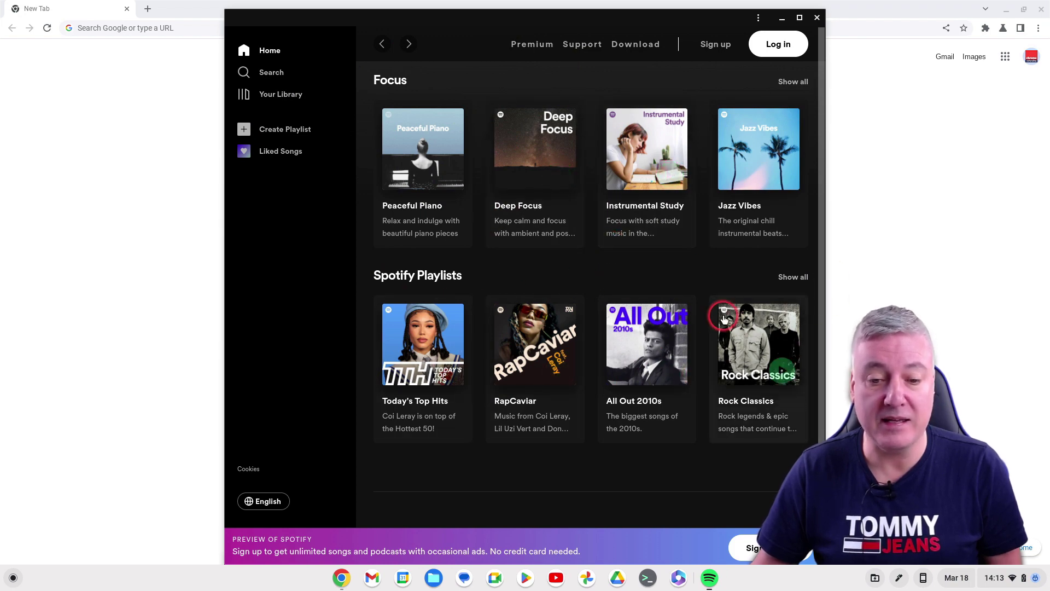
pyautogui.click(817, 18)
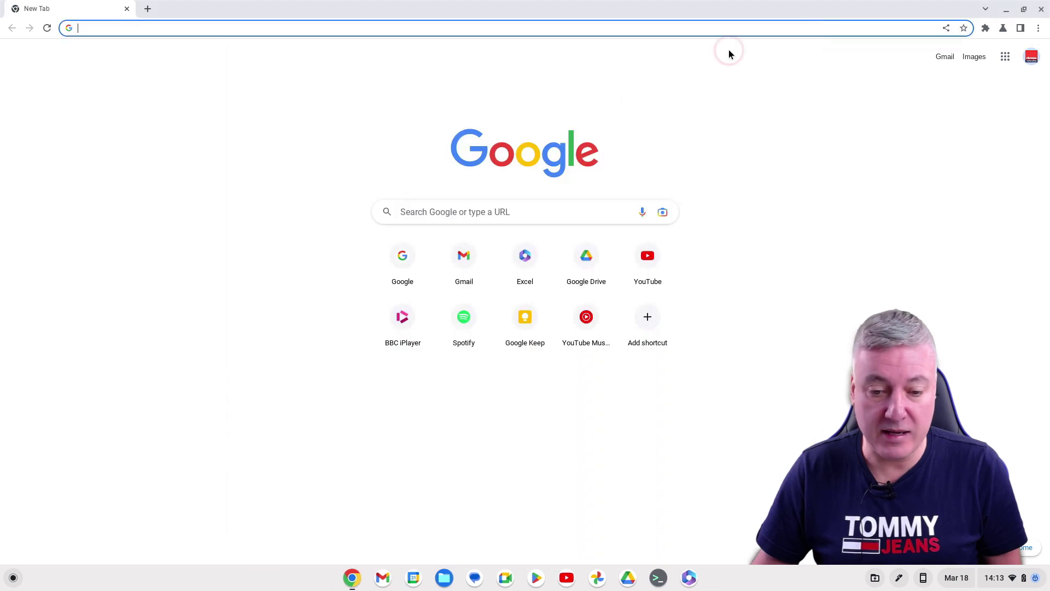
# - Launch the Spotify web app from the launcher and close it again
pyautogui.click(13, 577)
pyautogui.click(47, 399)
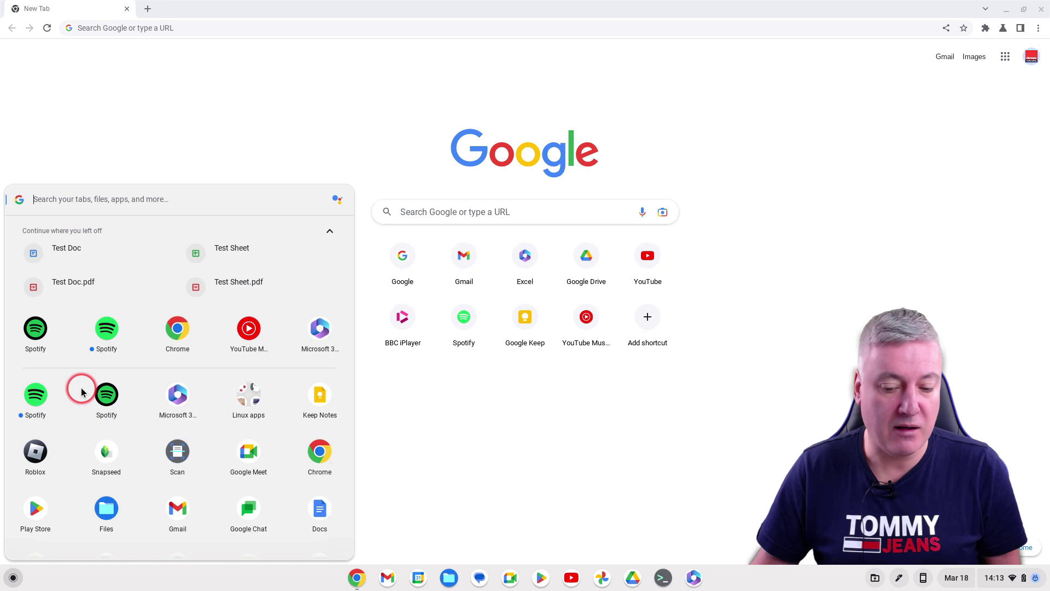
pyautogui.click(33, 399)
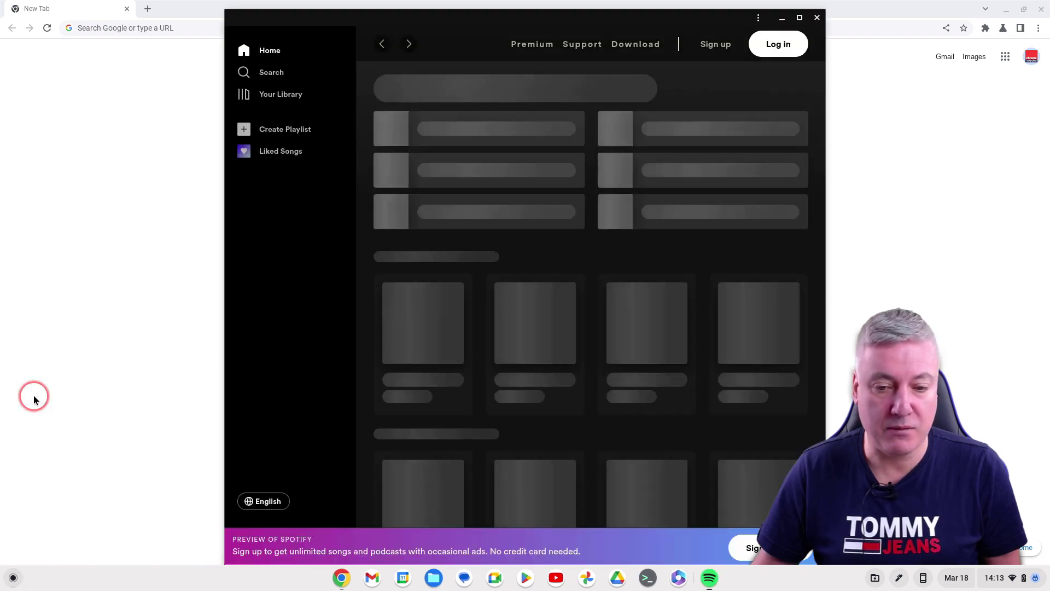
pyautogui.click(818, 17)
# - Launch and close the Spotify Android app twice to tell the two icons apart
pyautogui.click(12, 578)
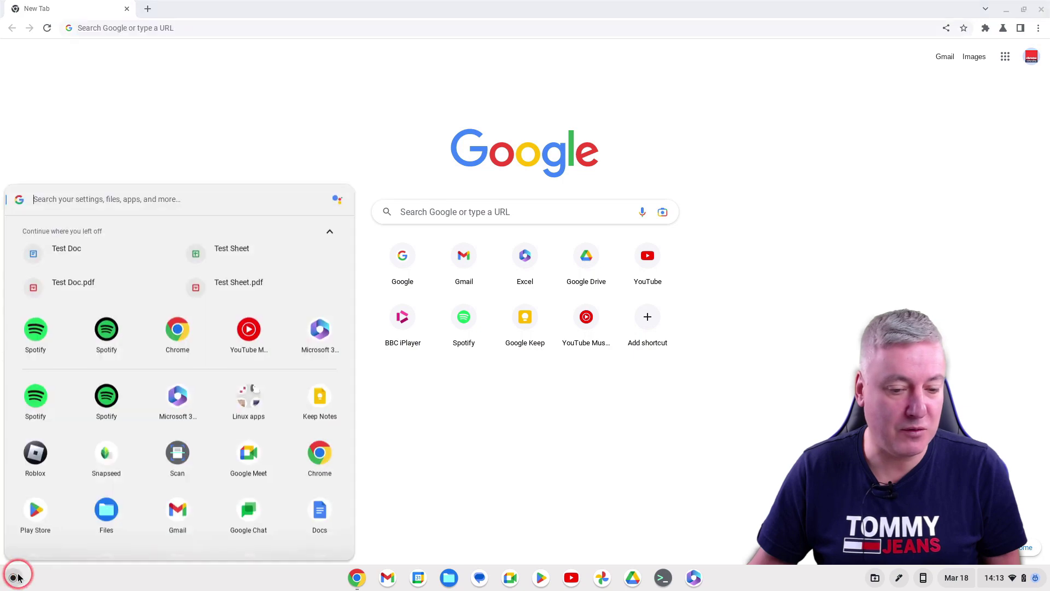
pyautogui.click(108, 399)
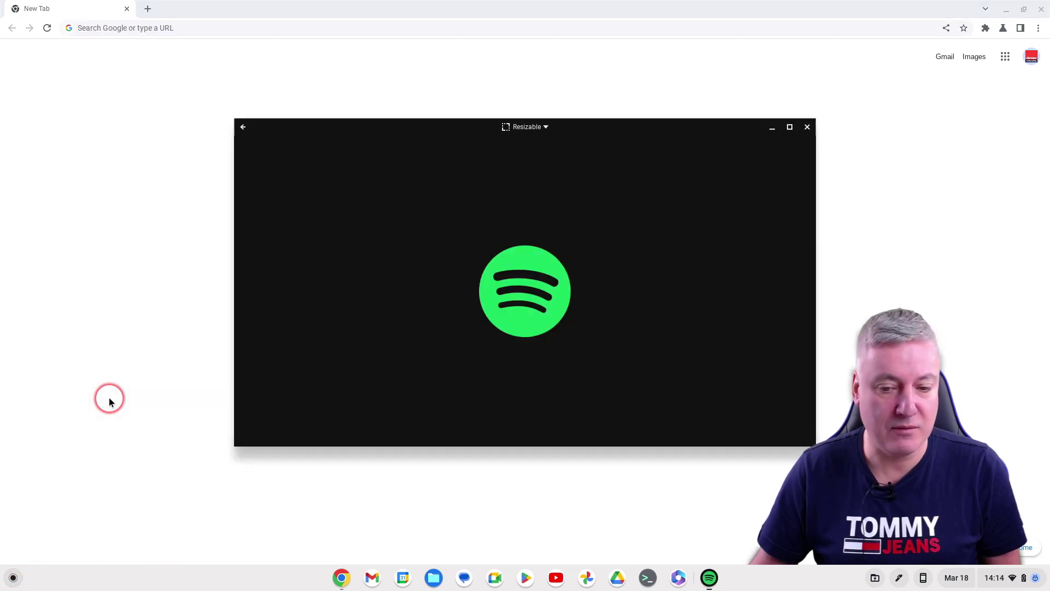
pyautogui.click(808, 128)
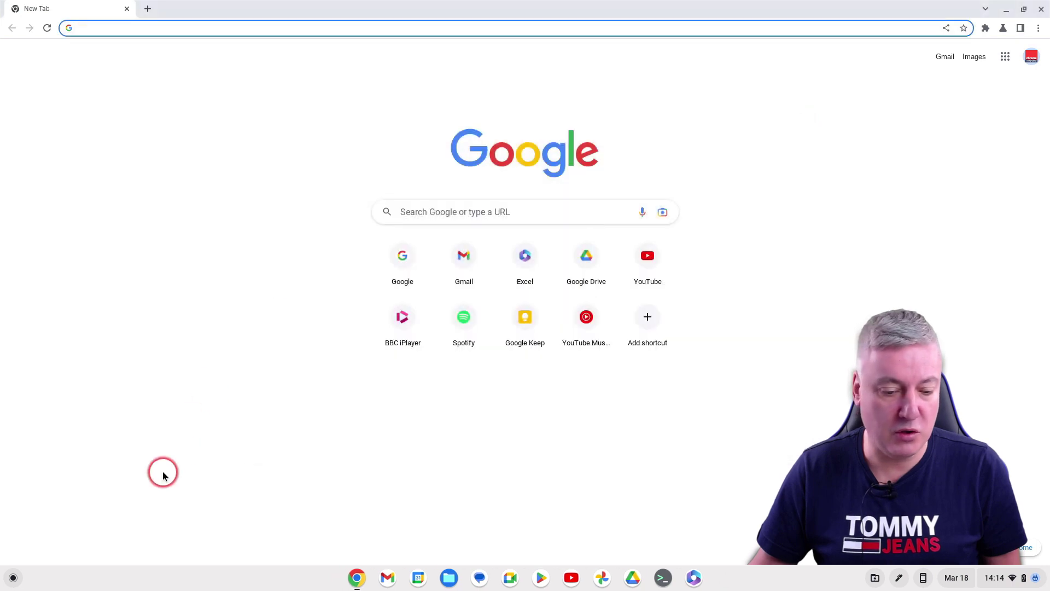
pyautogui.click(13, 578)
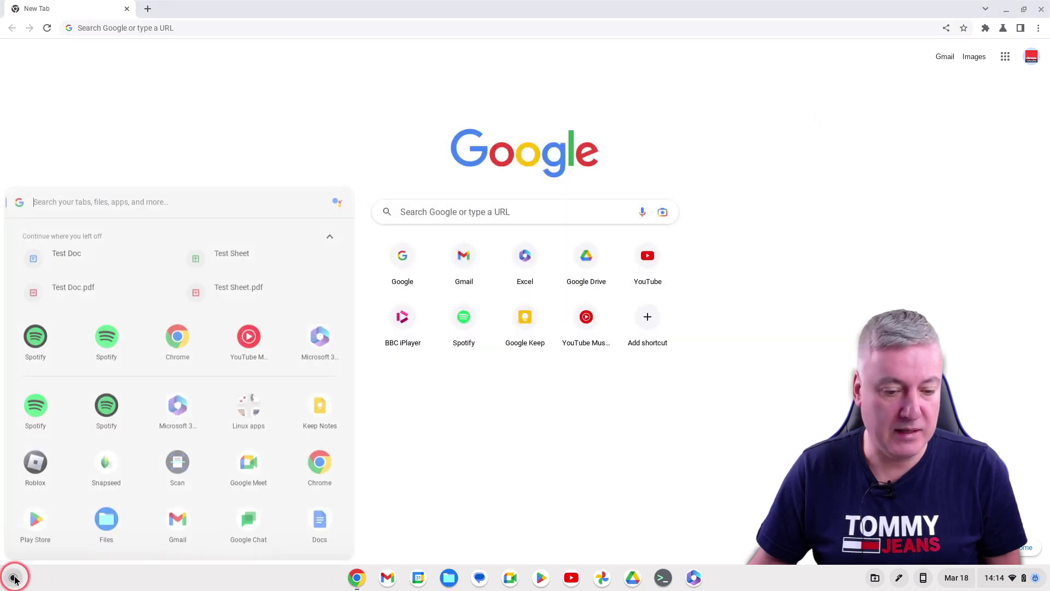
pyautogui.click(107, 397)
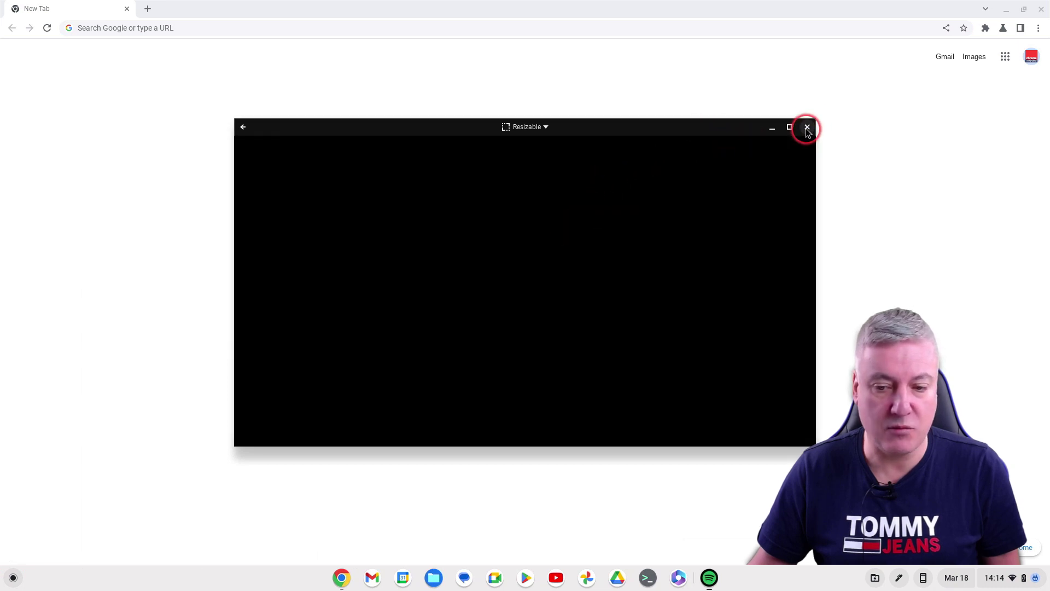
pyautogui.click(808, 128)
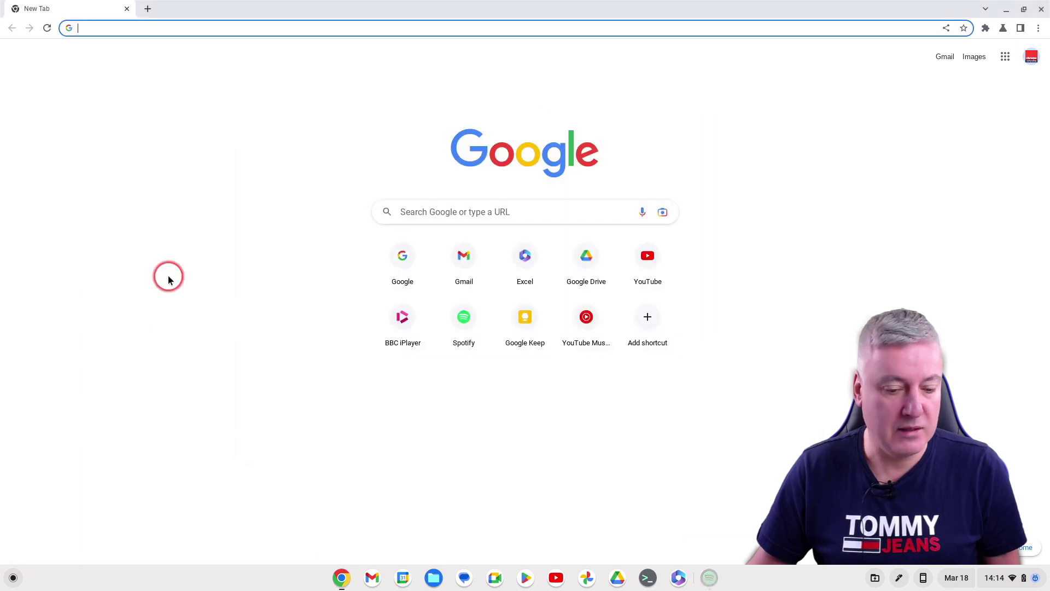
# - Uninstall the Spotify Android app from the launcher and confirm, then clear the browser window away
pyautogui.click(14, 578)
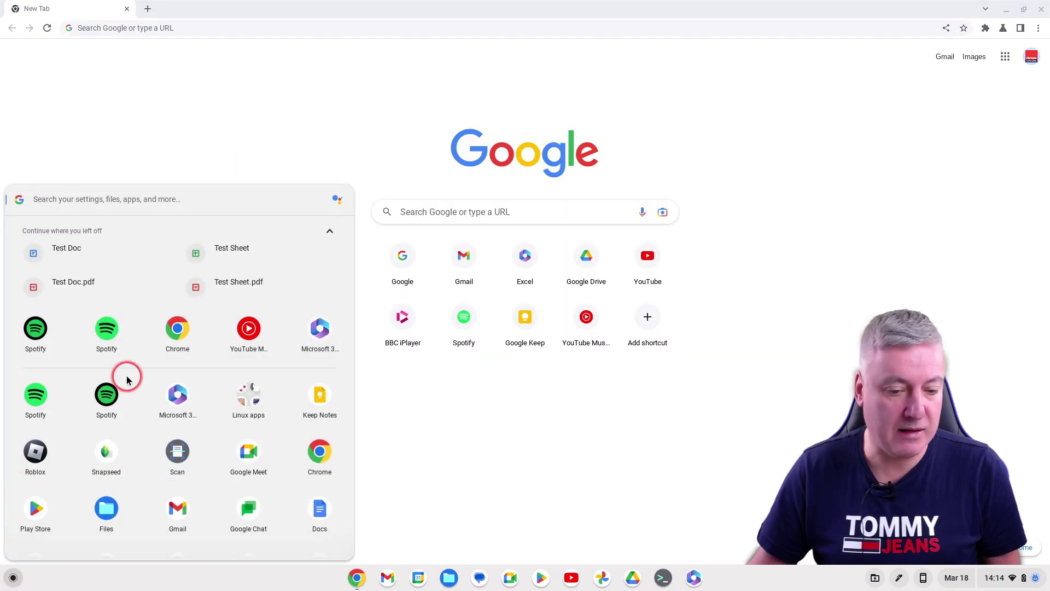
pyautogui.rightClick(106, 394)
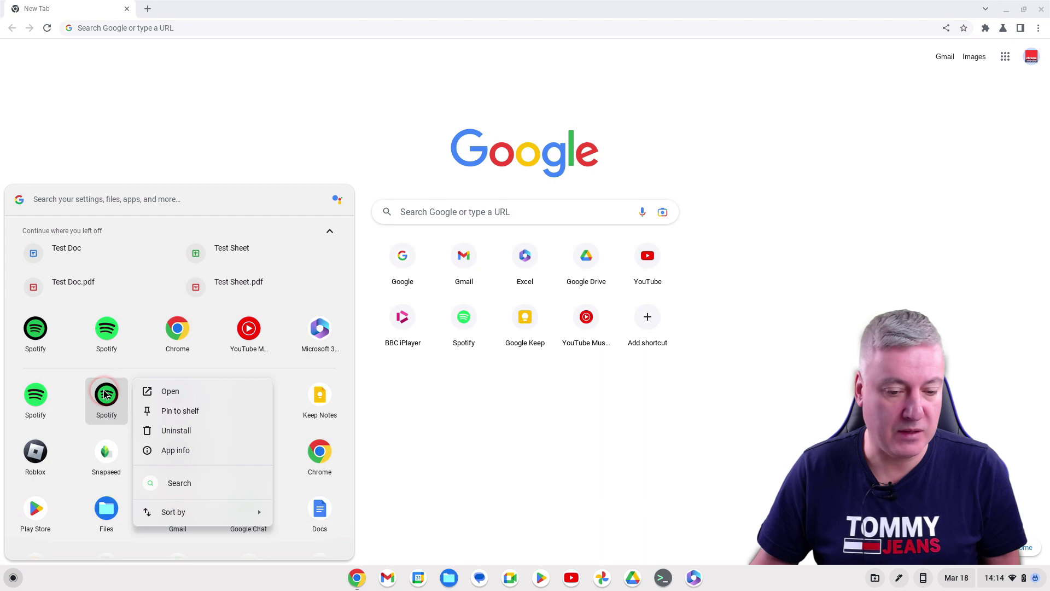
pyautogui.click(176, 430)
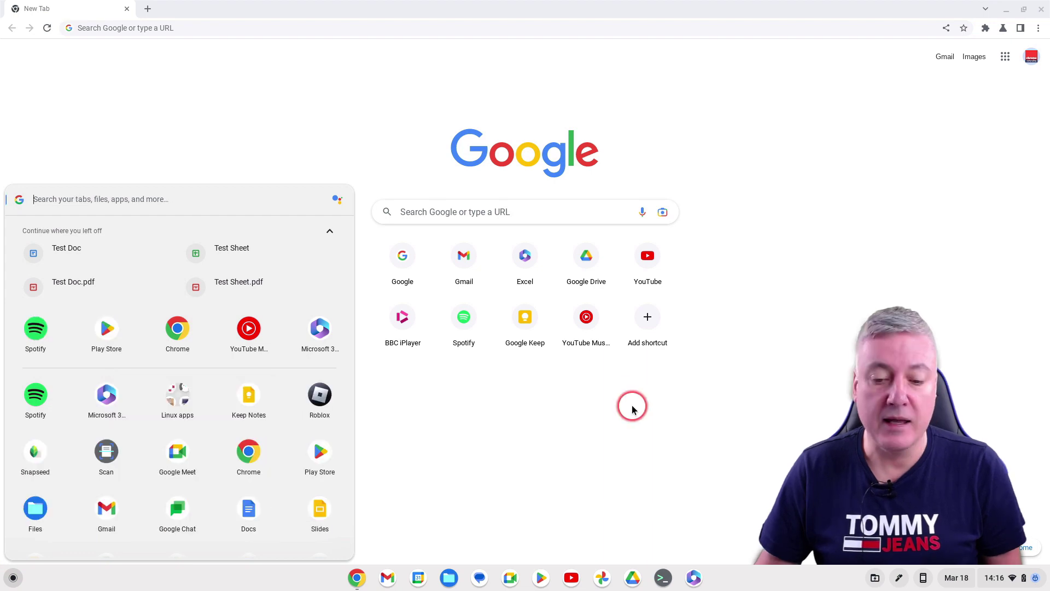
pyautogui.click(626, 403)
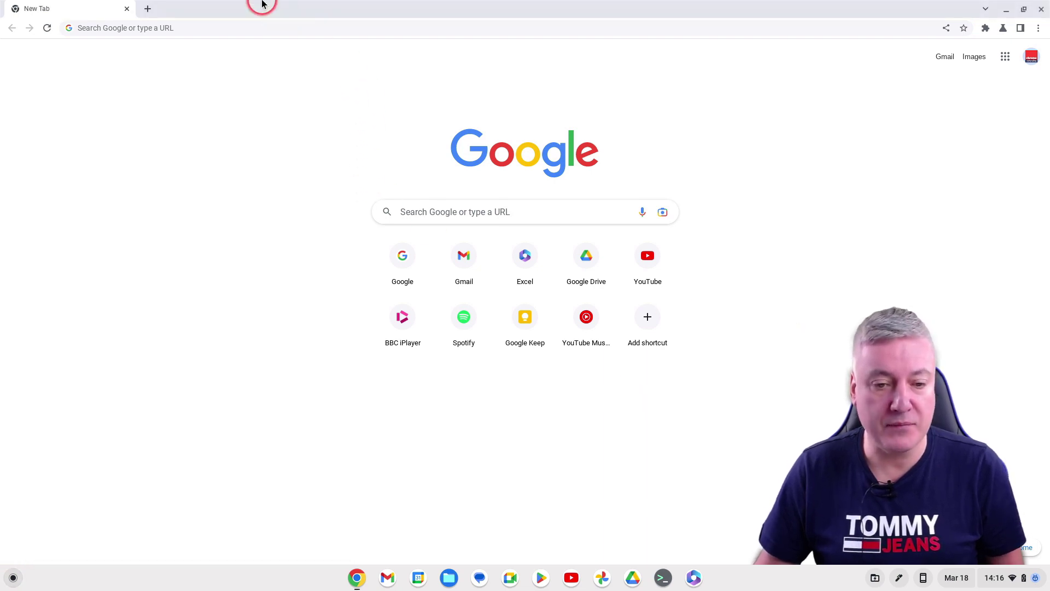
pyautogui.hotkey('ctrl', 'shift', 'w')
# - Open the Microsoft 365 app from the shelf, close it, and start a new Chrome window
pyautogui.click(694, 579)
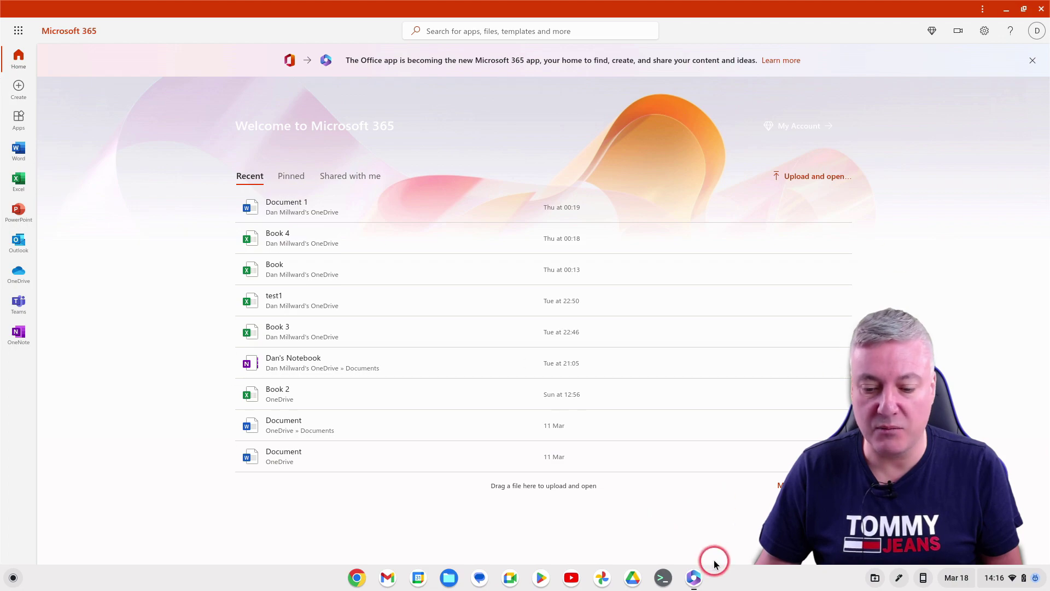
pyautogui.click(1041, 10)
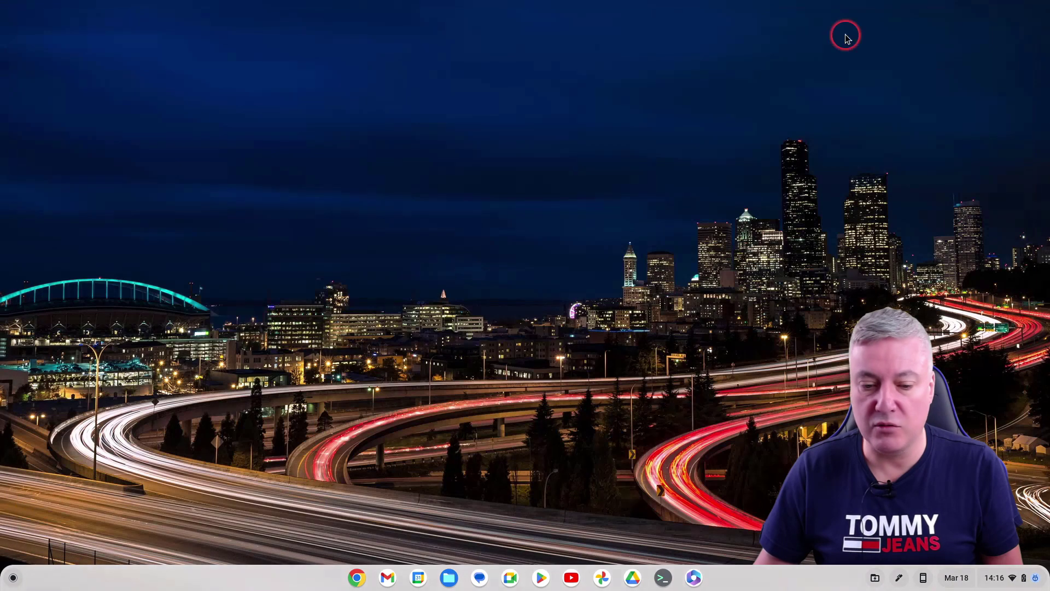
pyautogui.click(358, 578)
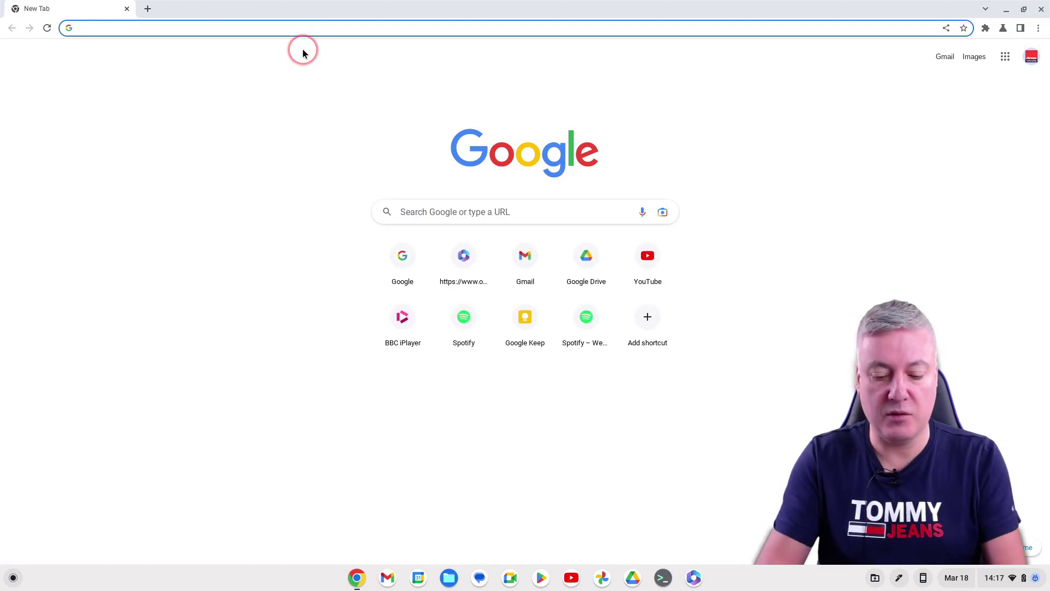
# - Go to office.com, reload the Microsoft 365 home page, and open Outlook in a new tab
pyautogui.write('office.c')
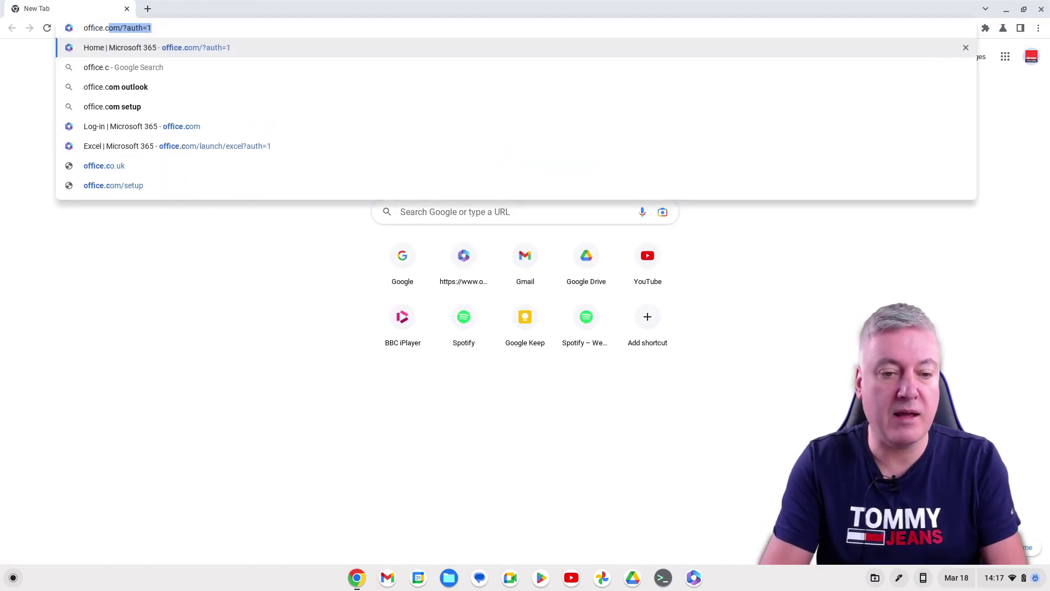
pyautogui.write('om')
pyautogui.press('Return')
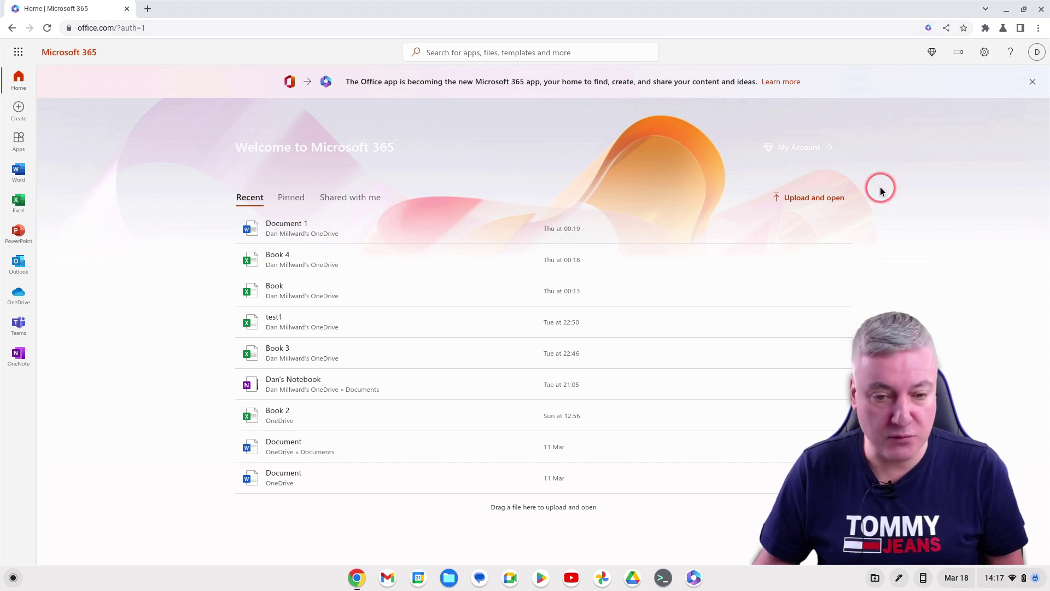
pyautogui.click(48, 28)
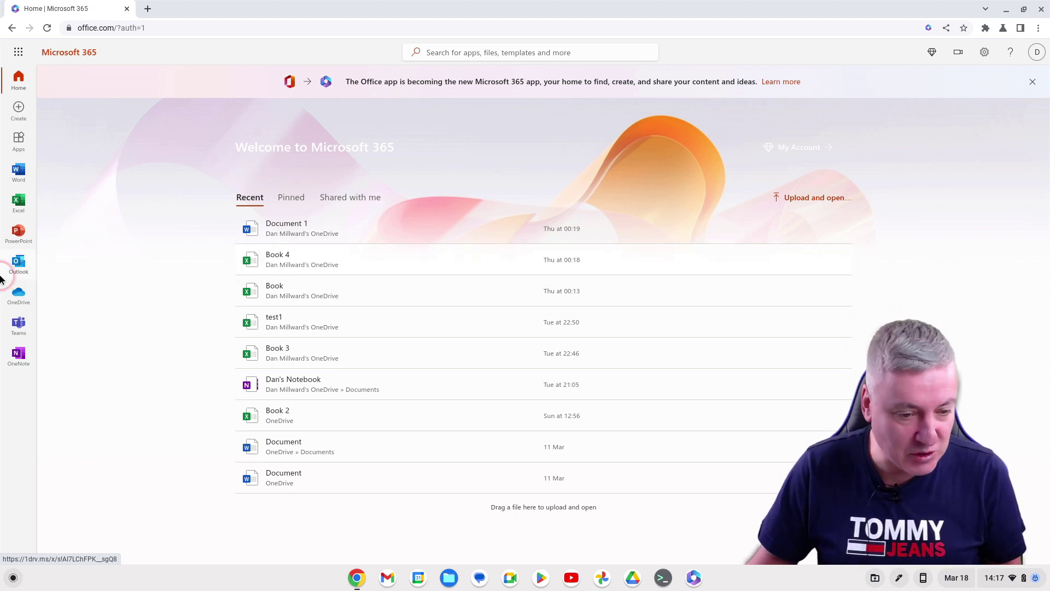
pyautogui.click(20, 263)
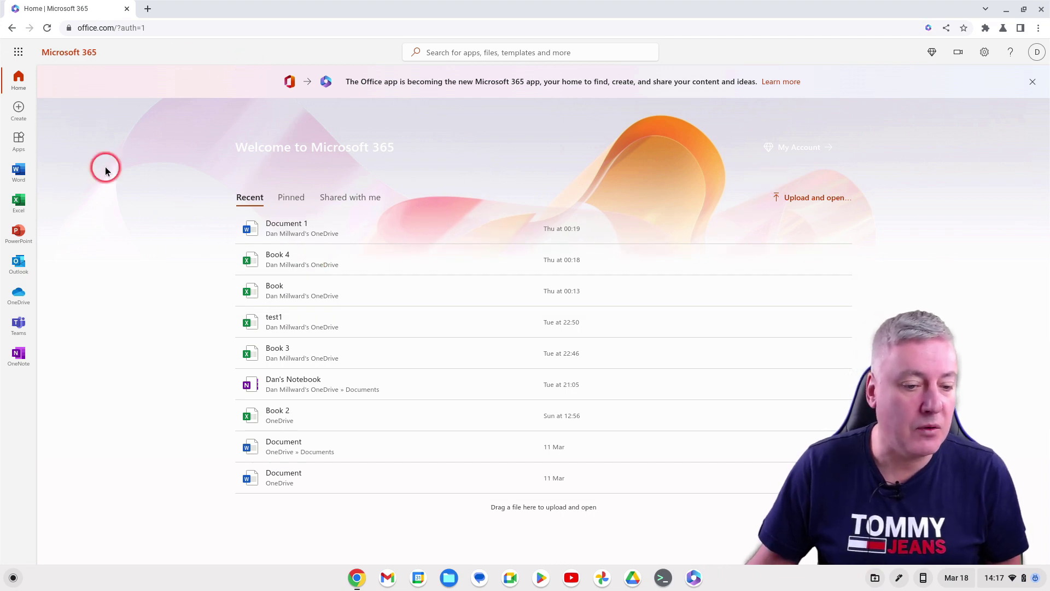
pyautogui.click(19, 265)
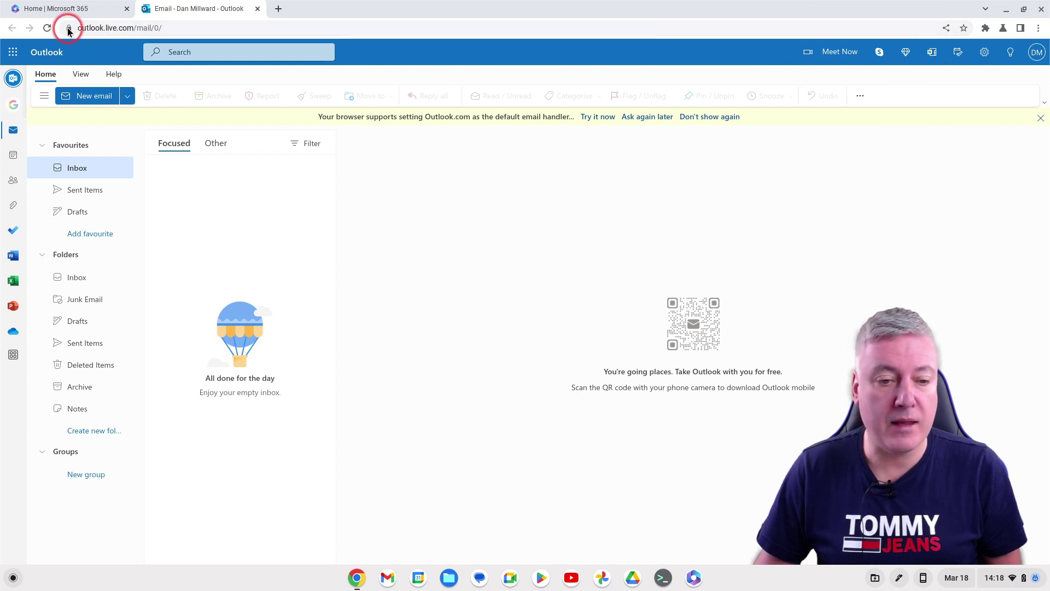
# - Reload outlook.live.com so the inbox shows without the default email handler banner
pyautogui.click(47, 28)
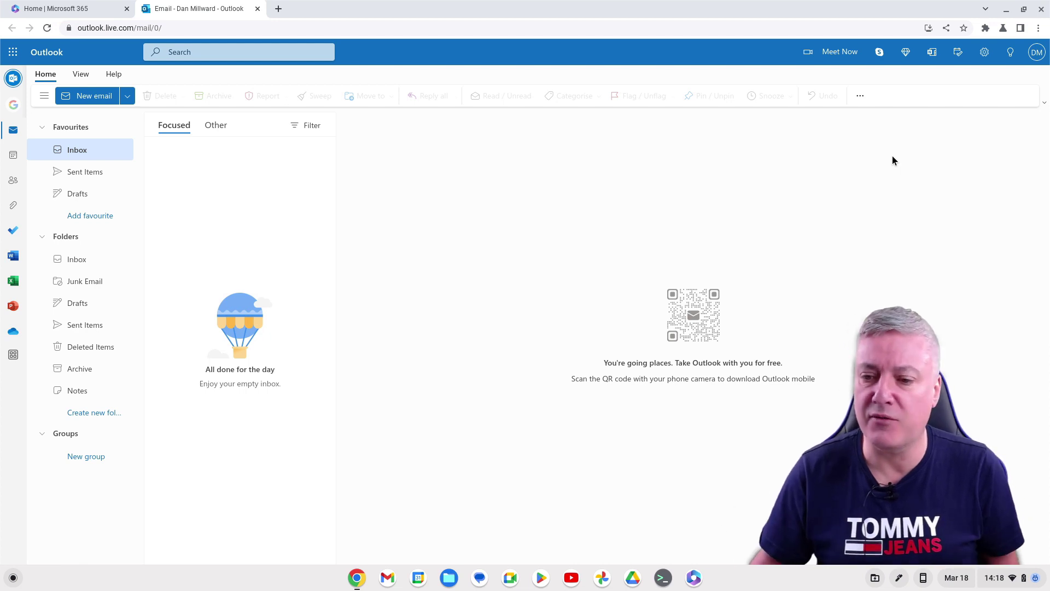
pyautogui.click(929, 28)
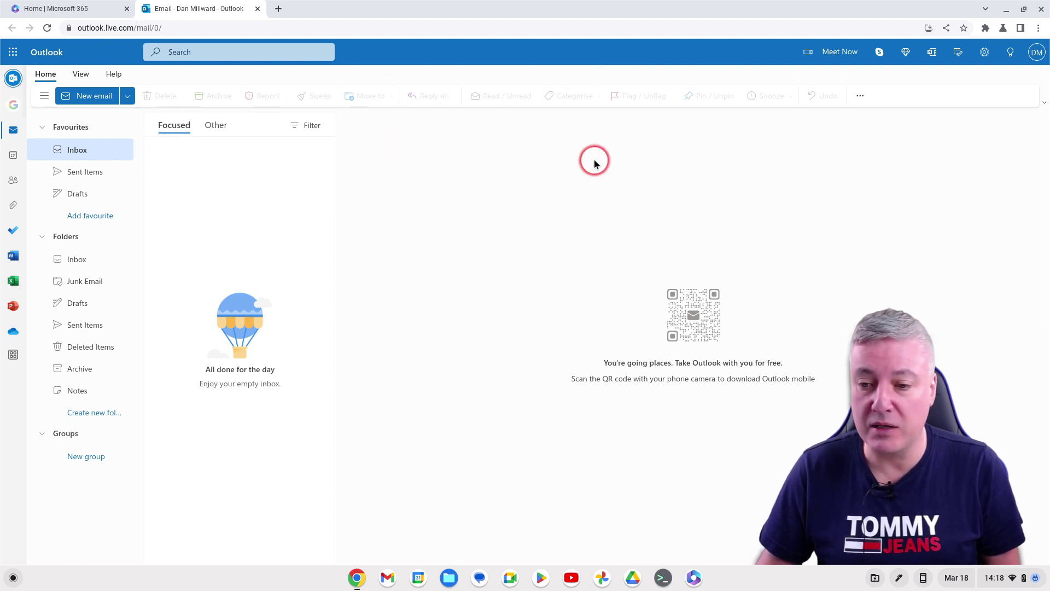
# - Install Outlook as a standalone app from the address bar install icon
pyautogui.click(928, 29)
pyautogui.click(941, 113)
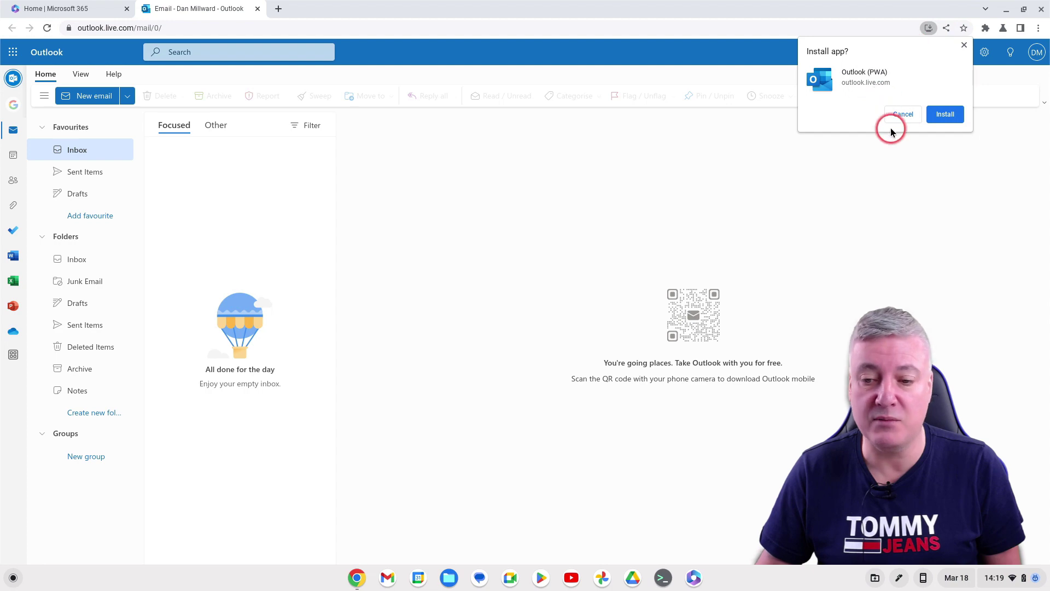
pyautogui.click(946, 114)
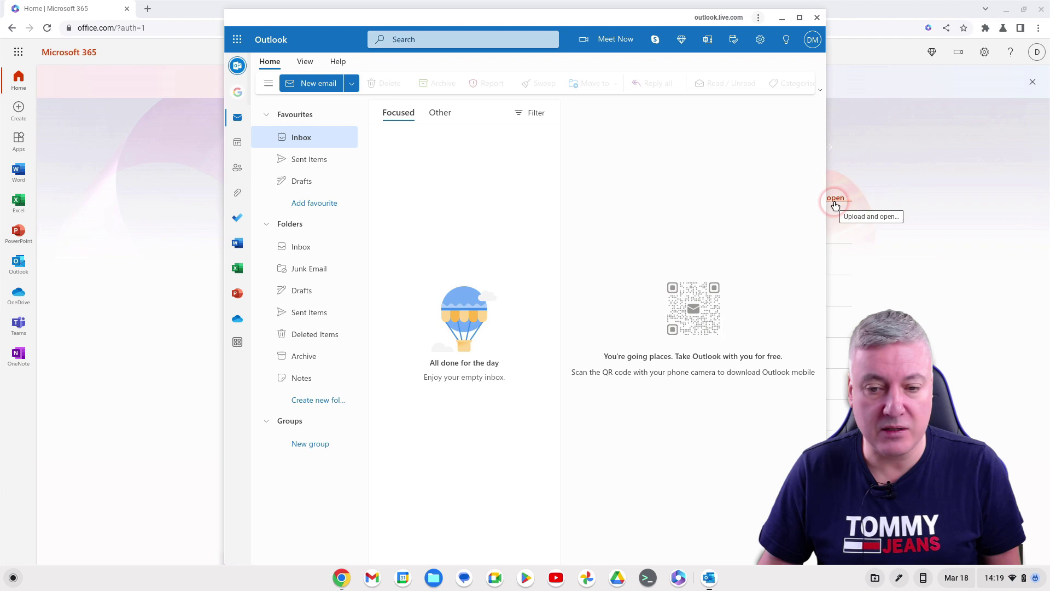
# - Move the new Outlook window down, then close it and the Chrome browser
pyautogui.moveTo(511, 16); pyautogui.dragTo(501, 36)
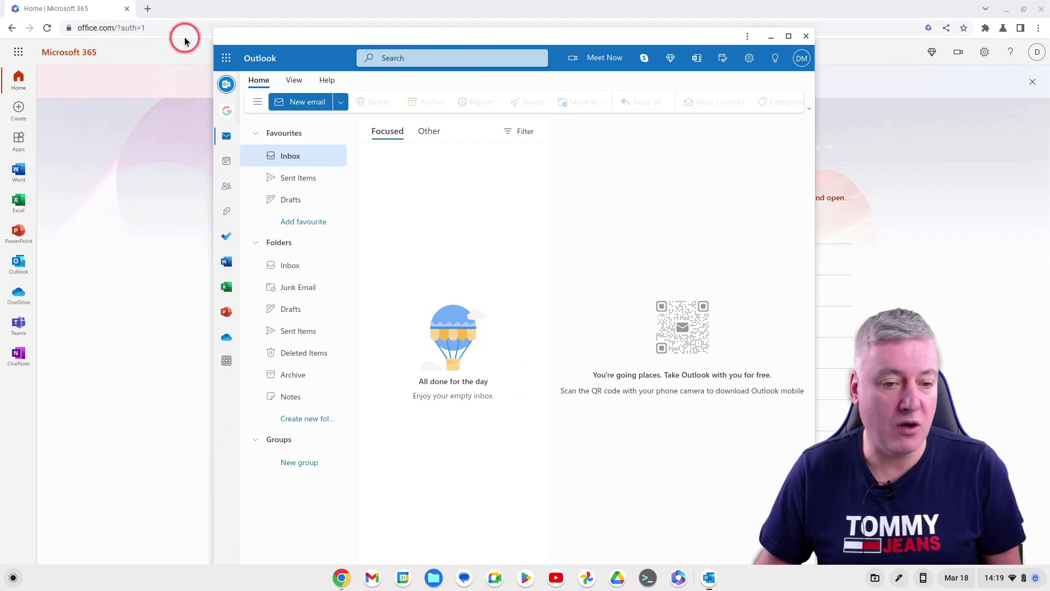
pyautogui.click(808, 36)
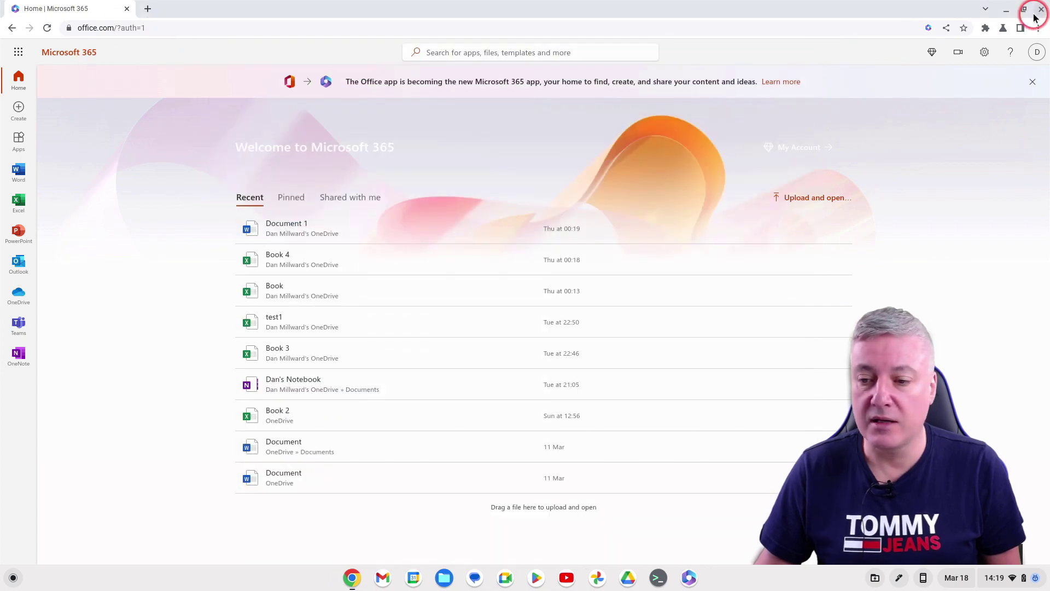
pyautogui.click(1041, 9)
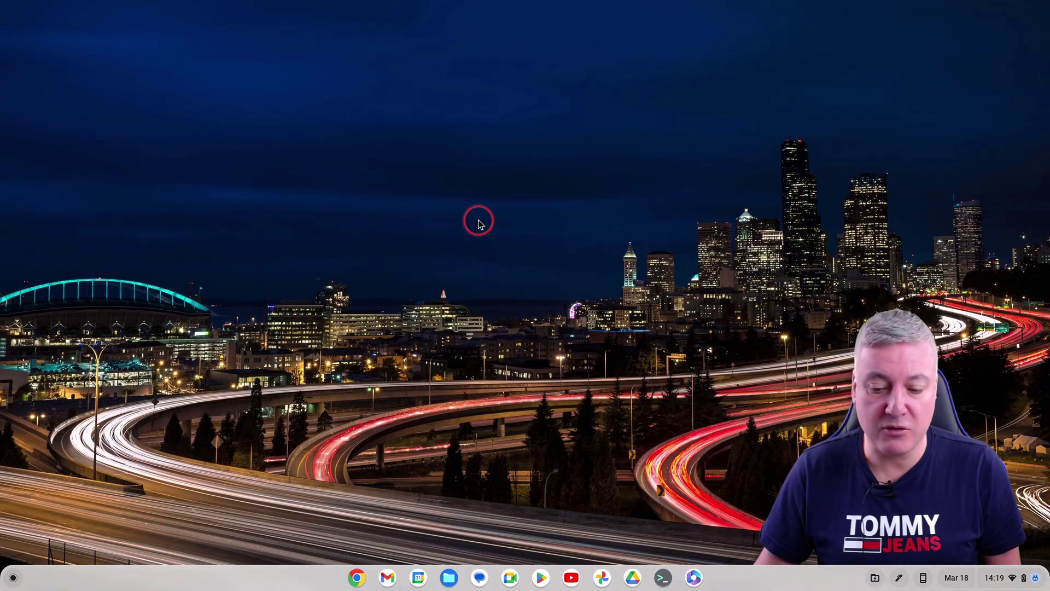
# - Pin the Outlook app to the shelf from the launcher, then launch it from its shelf icon
pyautogui.click(15, 577)
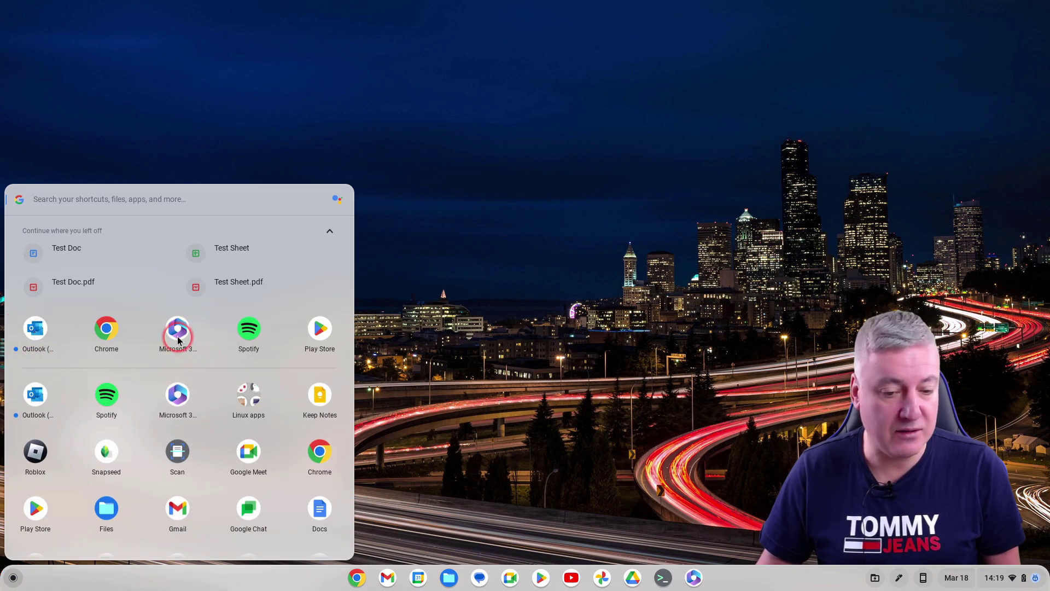
pyautogui.rightClick(48, 328)
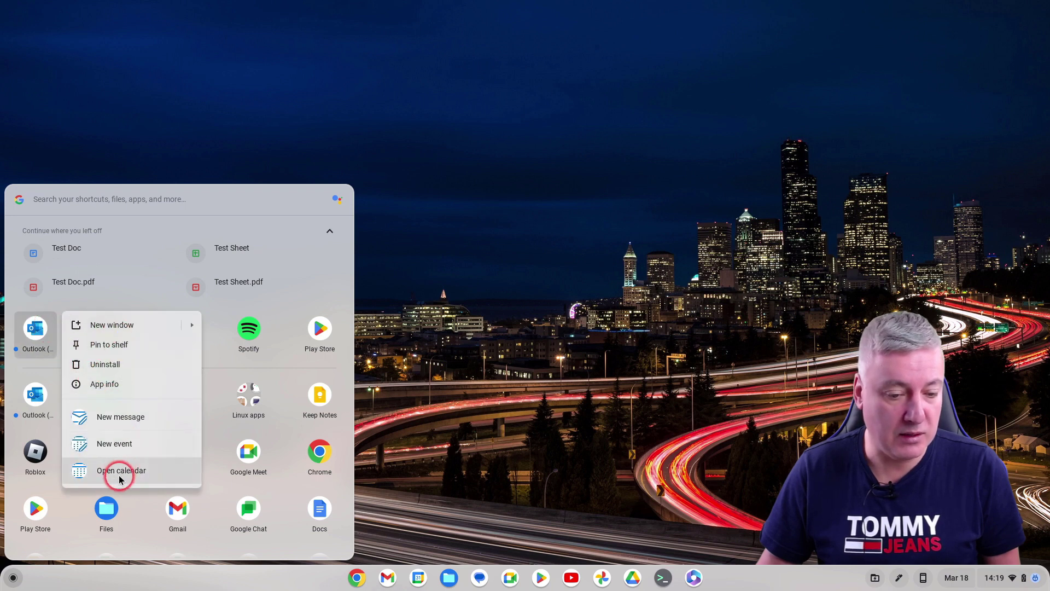
pyautogui.click(121, 351)
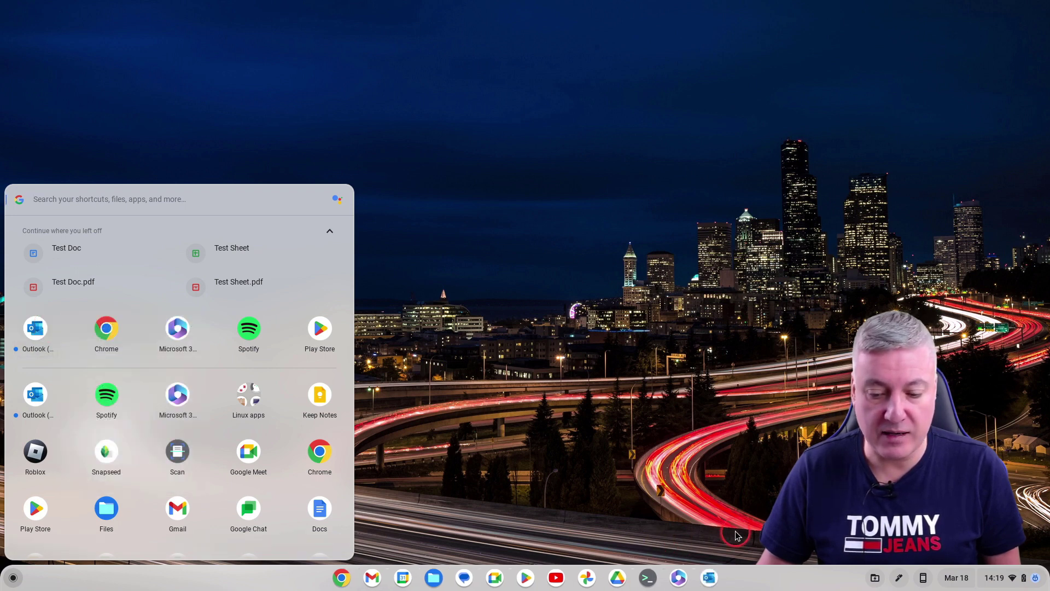
pyautogui.click(710, 578)
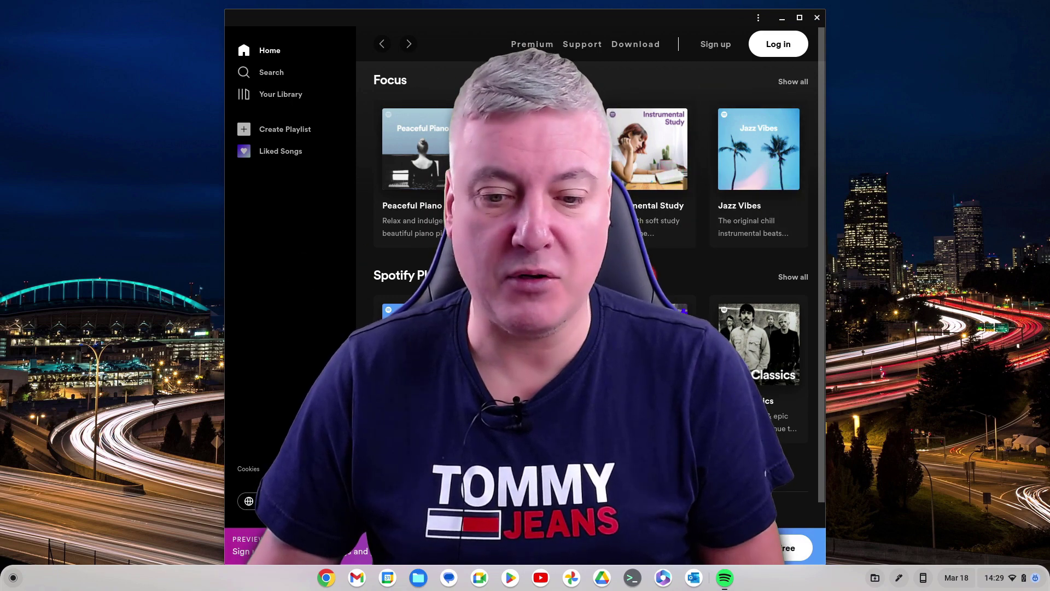
# - Close the Spotify web app window to return to the desktop
pyautogui.click(818, 18)
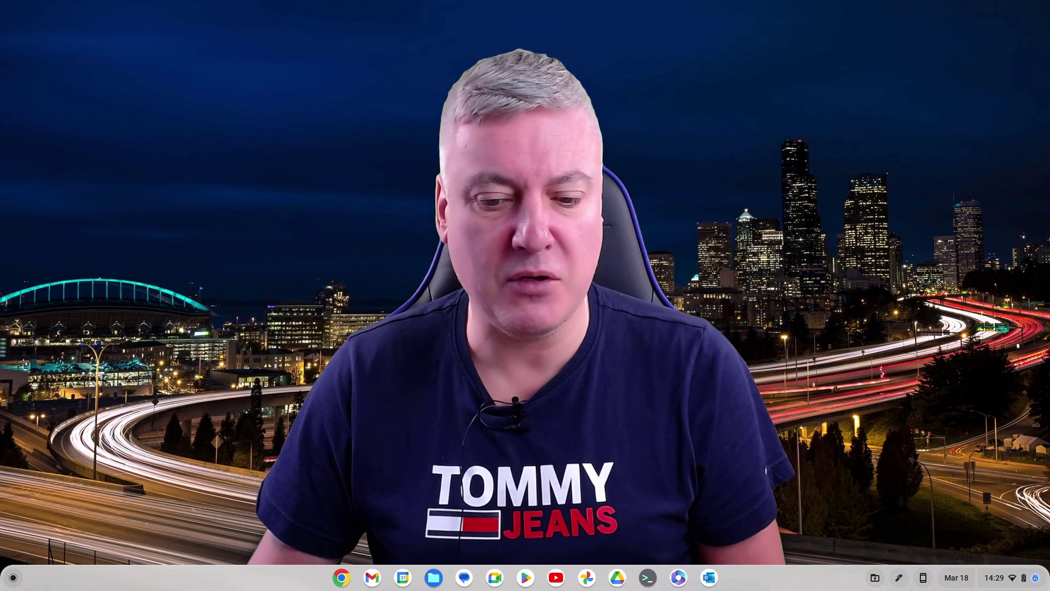